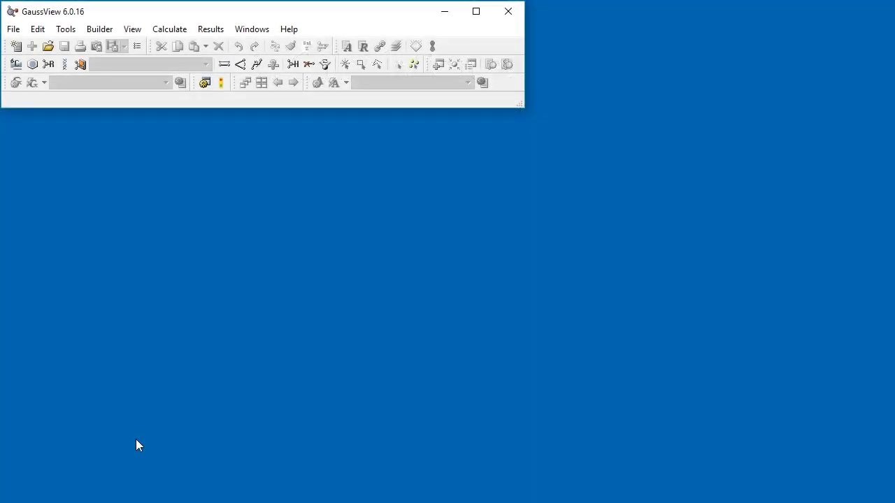
Step: Open fox-dimer-4a.log with Read Intermediate Geometries enabled, loading all 69 optimization structures
click(14, 28)
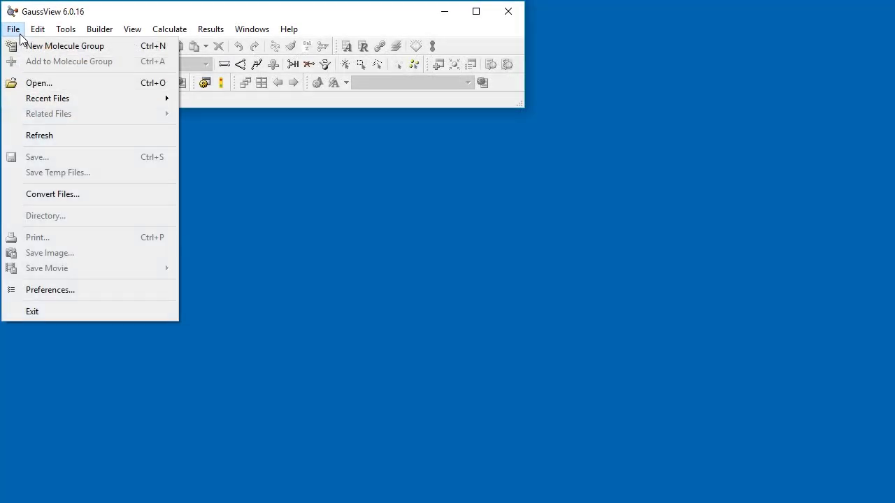
click(44, 84)
click(235, 102)
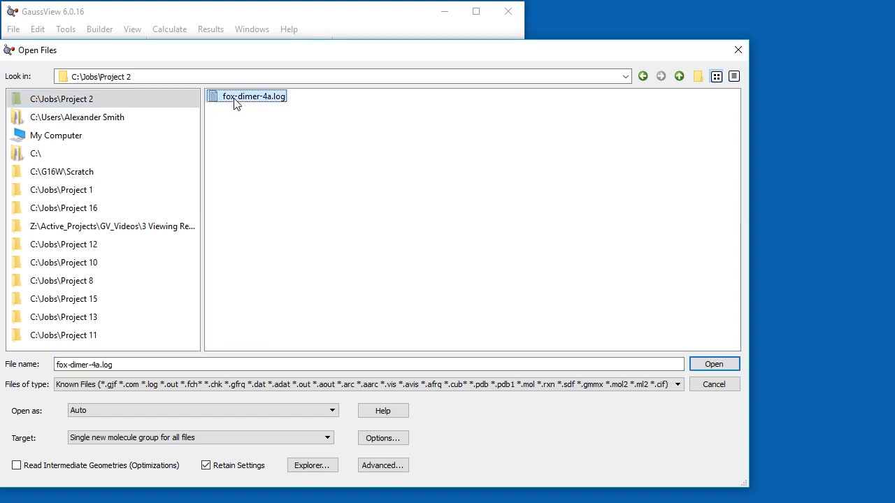
click(26, 470)
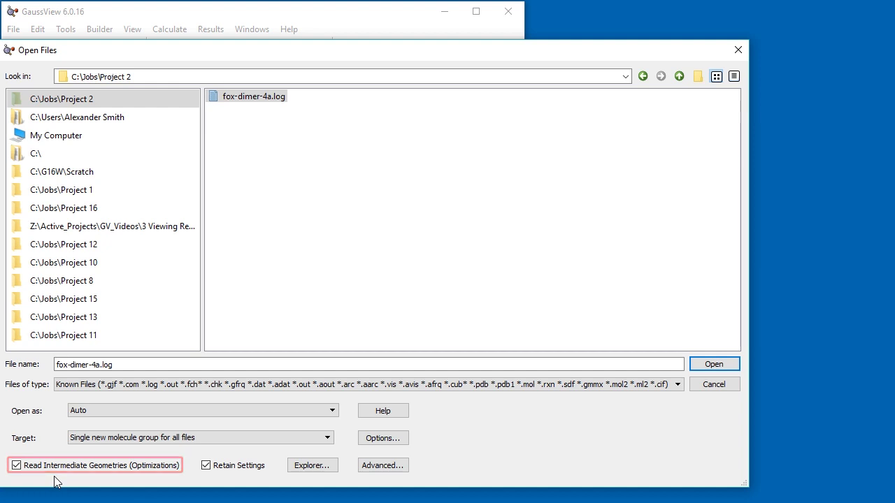
click(696, 364)
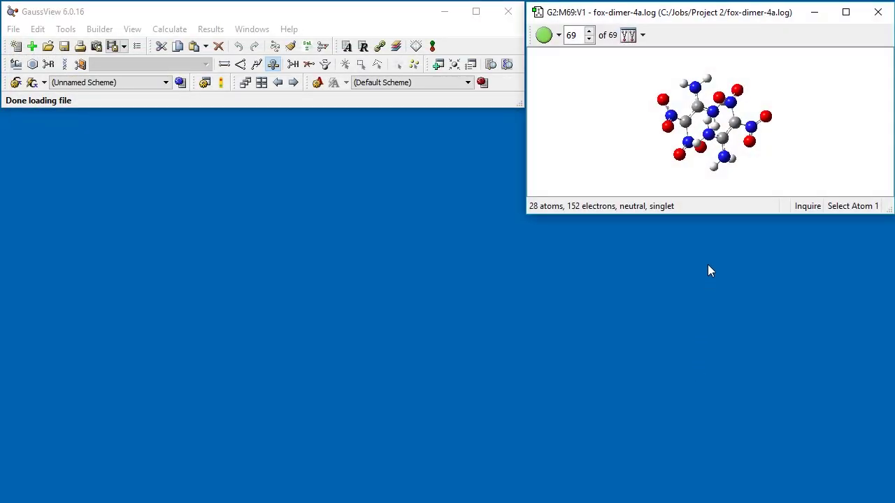
Step: Rotate the dimer side-on and return to structure 1 of 69
drag(720, 182, 722, 124)
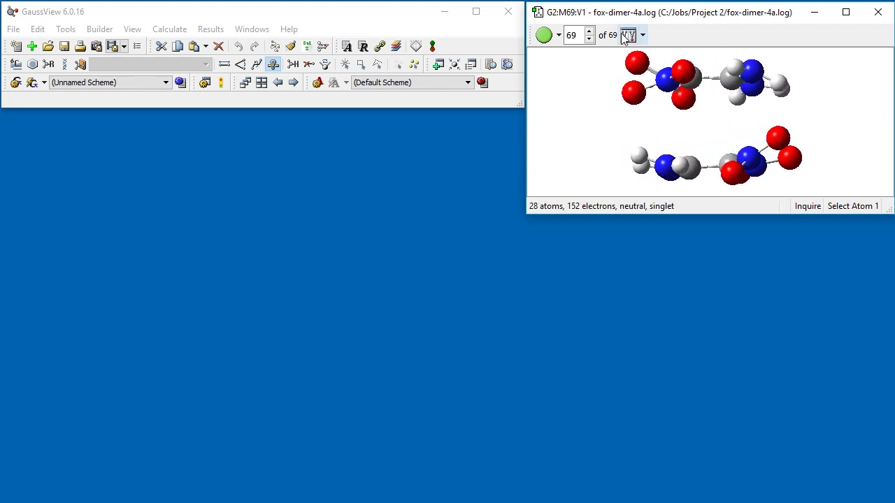
click(590, 31)
drag(727, 116, 761, 118)
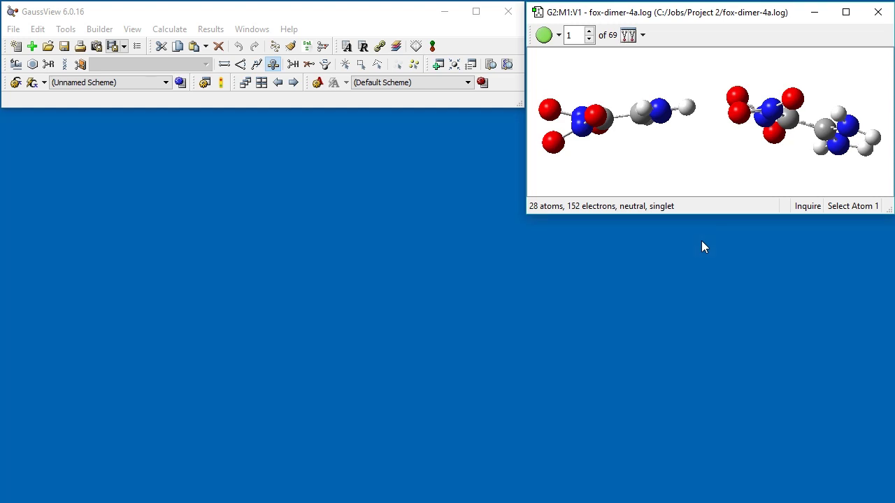
Step: Show the Results Summary below the main window with its Opt convergence table
click(211, 28)
click(227, 44)
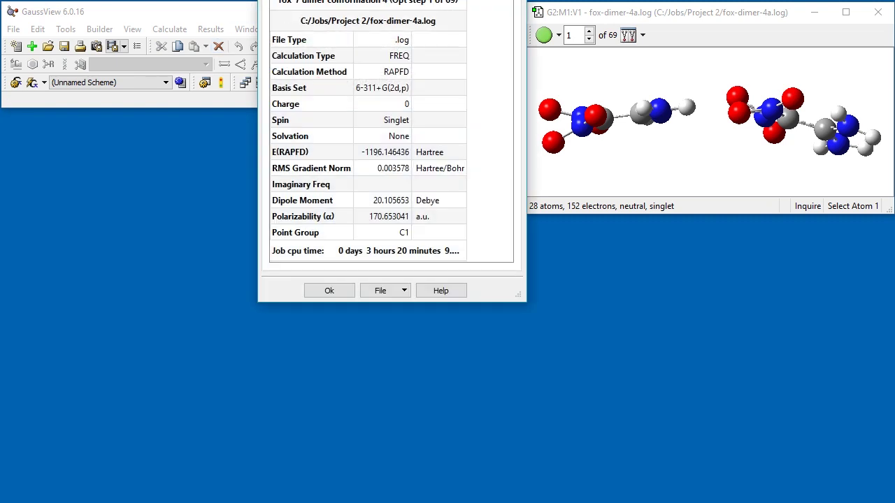
drag(416, 1, 128, 158)
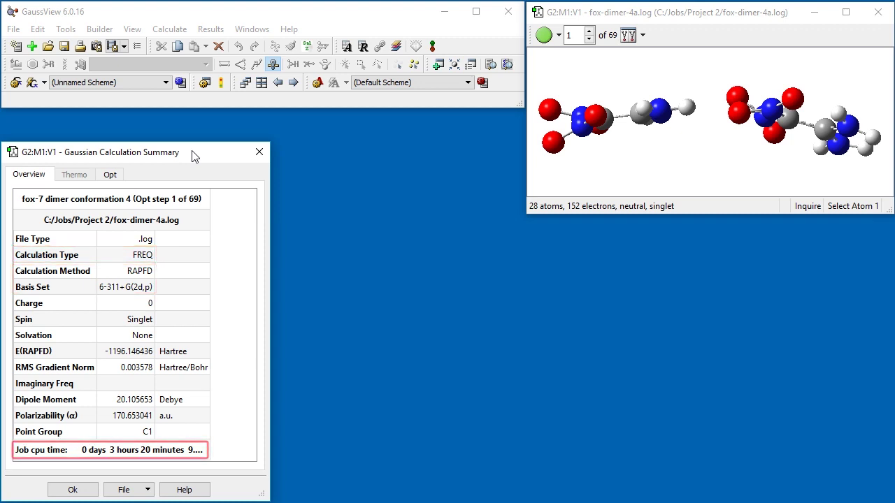
click(117, 179)
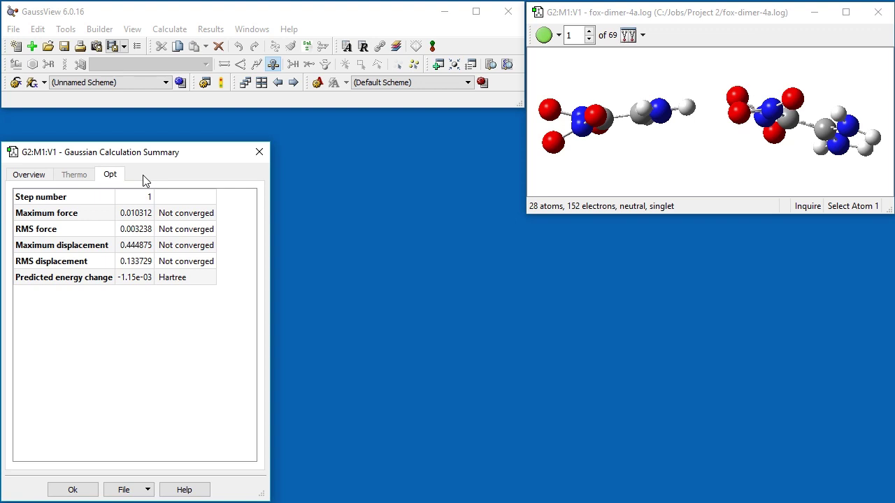
click(211, 29)
Step: Plot total energy over the optimization and visit steps 6, 16, 28, 35, 48 and 55
click(244, 296)
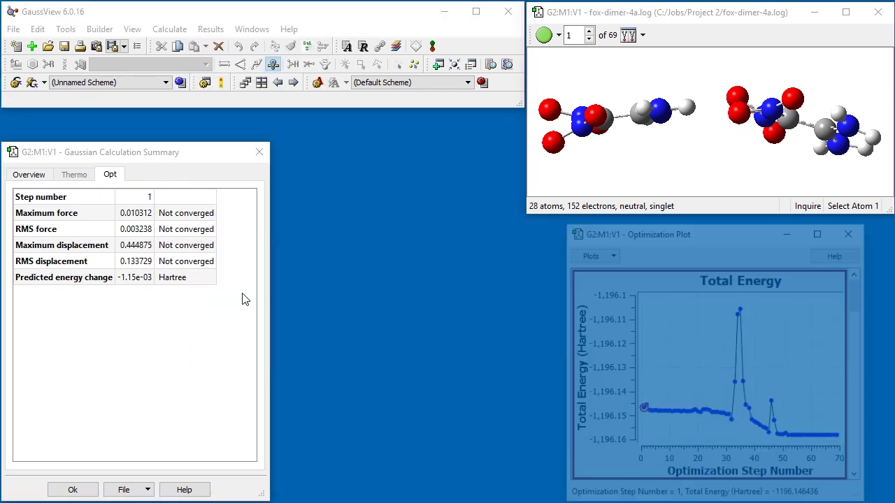
drag(563, 335, 271, 334)
drag(636, 236, 645, 232)
click(401, 410)
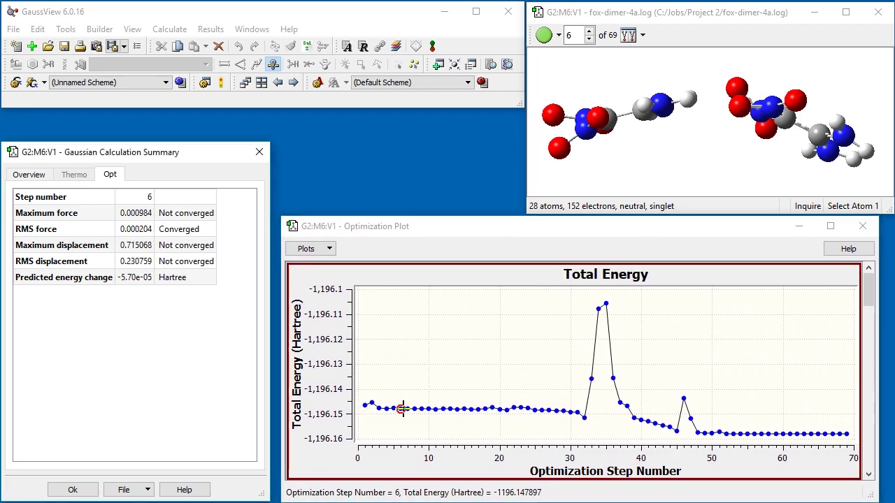
click(472, 410)
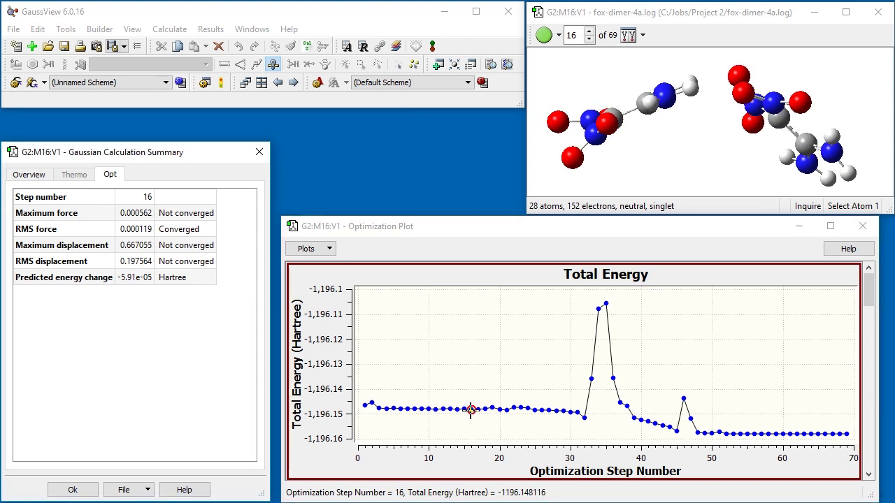
click(557, 411)
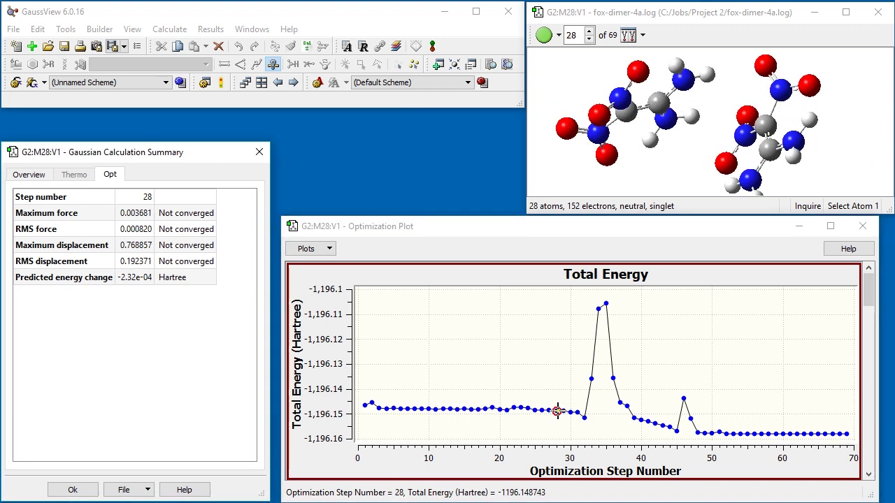
click(606, 304)
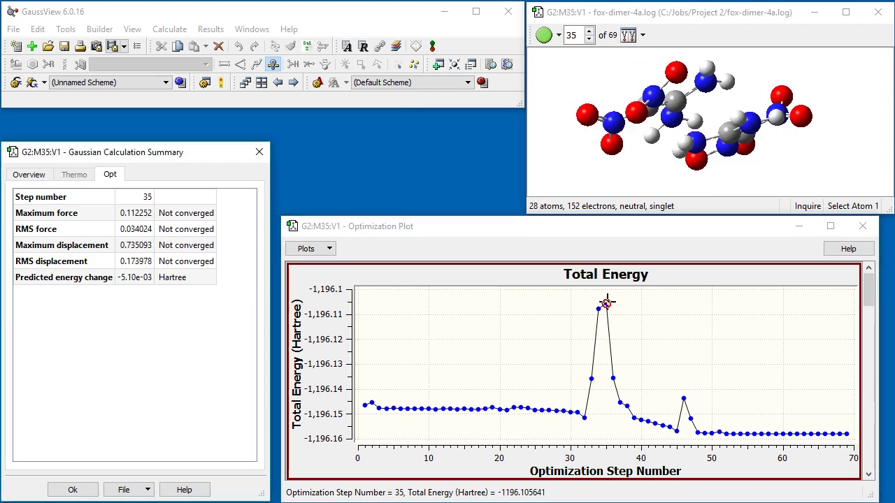
click(697, 432)
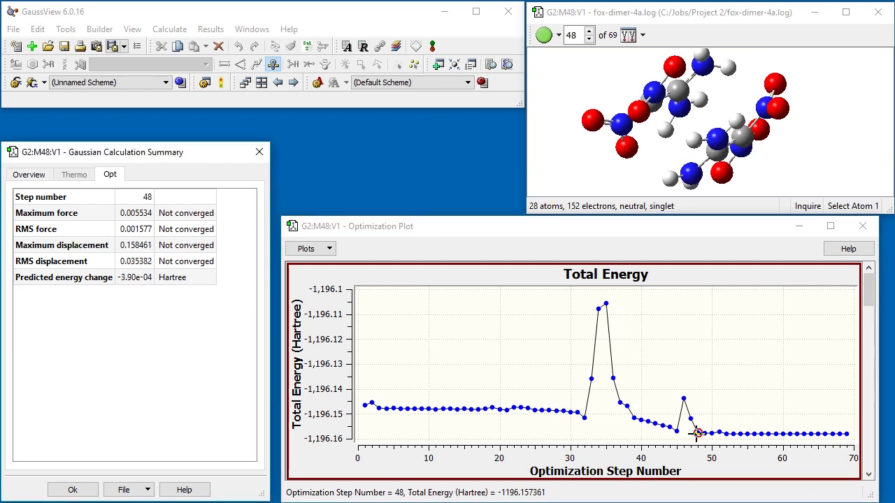
click(747, 433)
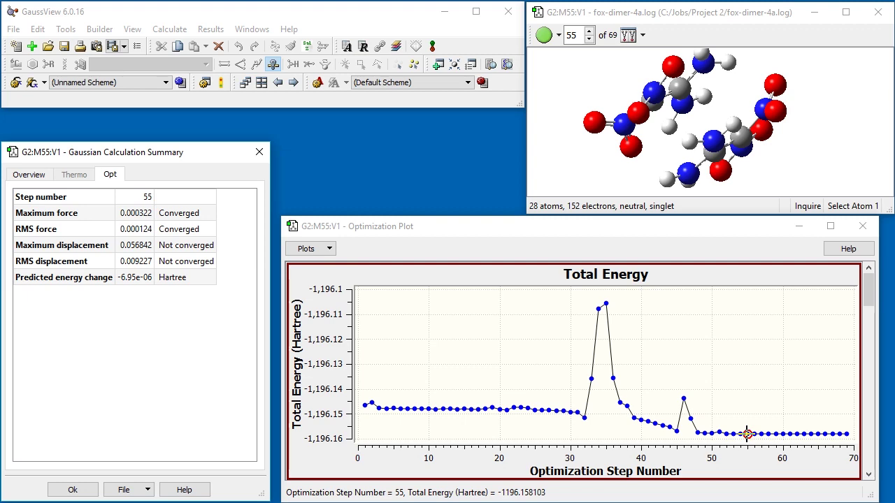
Step: Advance to the final converged geometry 69 and display the thermochemistry values
drag(762, 133, 781, 106)
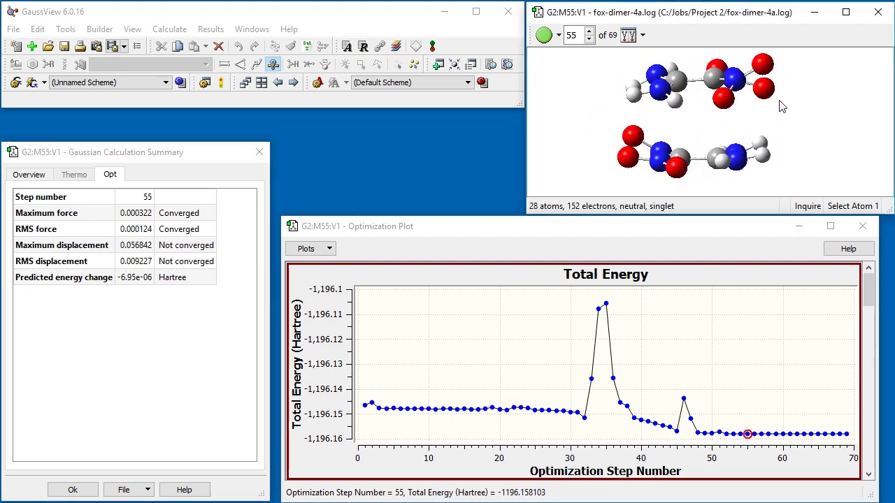
click(590, 32)
click(590, 32)
click(590, 31)
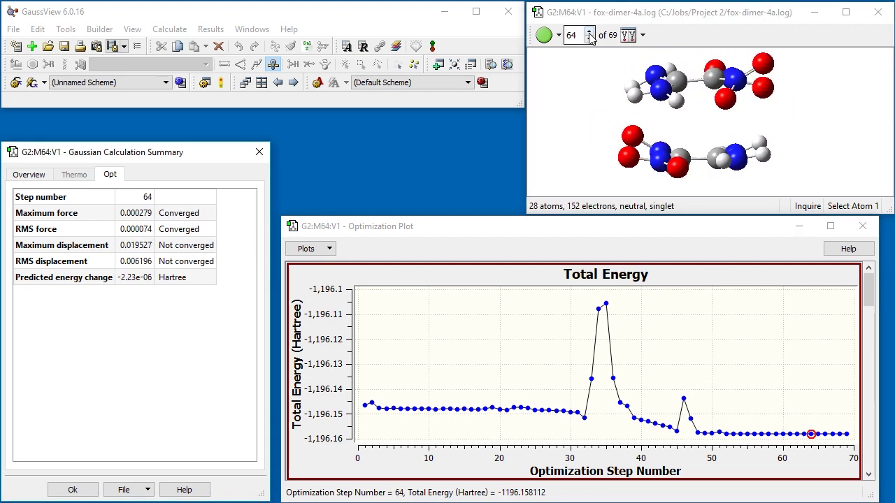
click(590, 35)
click(590, 35)
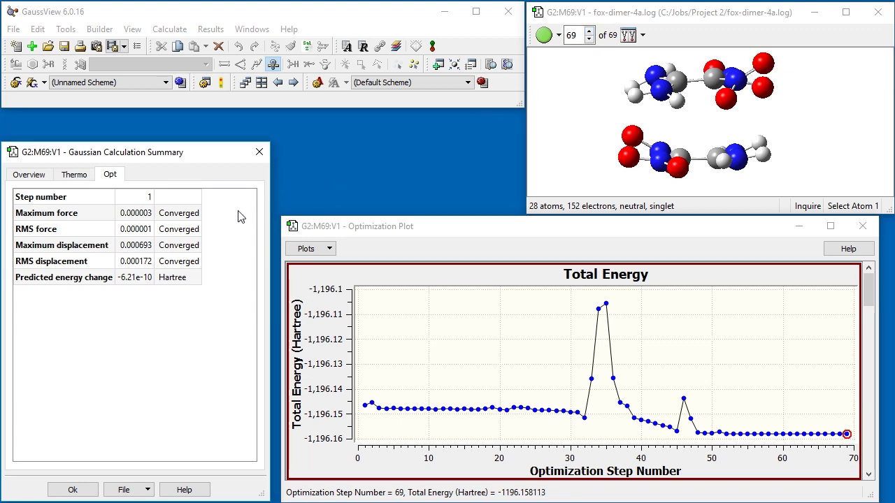
click(82, 178)
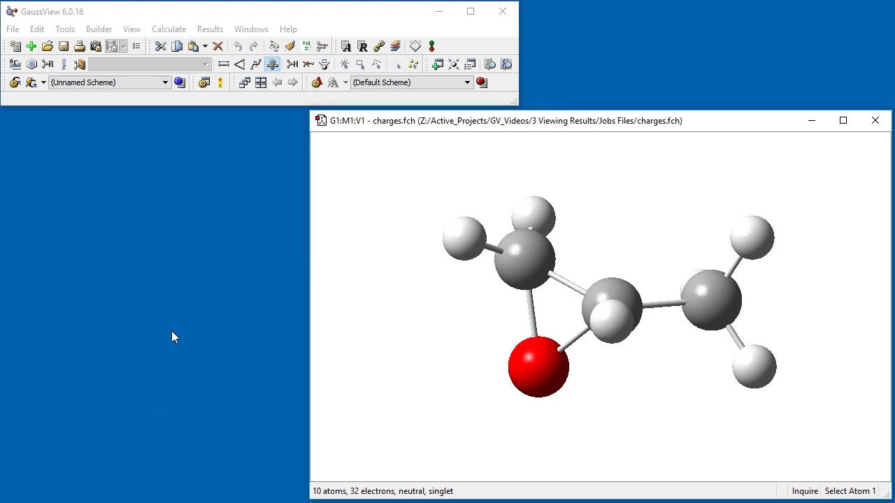
Step: Label each atom with its Mulliken charge in the Charge Distribution settings
click(209, 28)
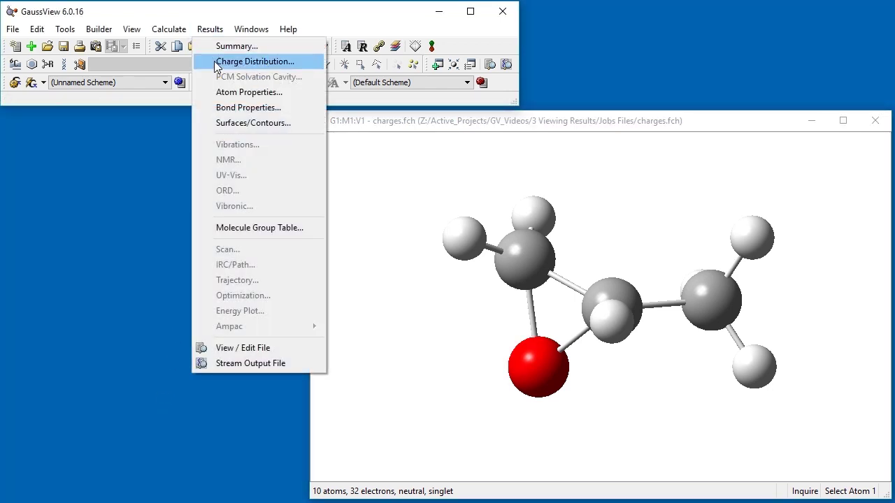
click(217, 65)
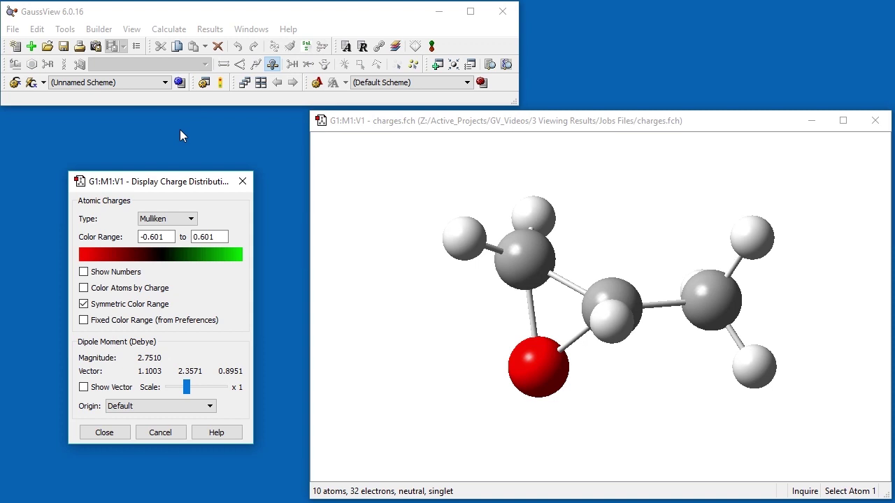
click(84, 272)
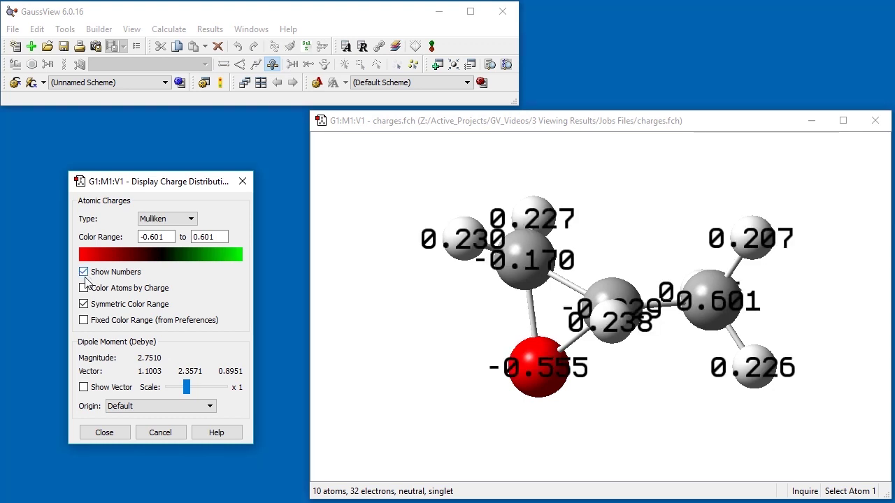
Step: Colour the atoms by charge to inspect them, then restore element colours
click(84, 289)
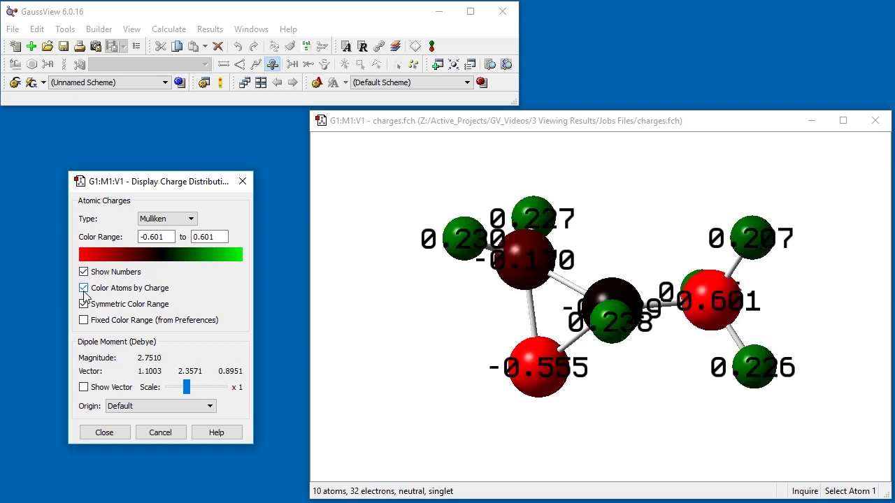
drag(501, 309, 504, 361)
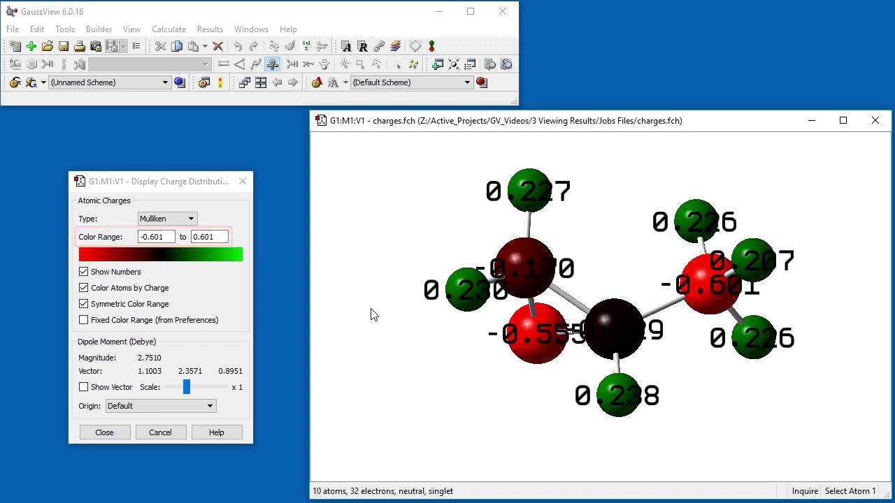
click(84, 289)
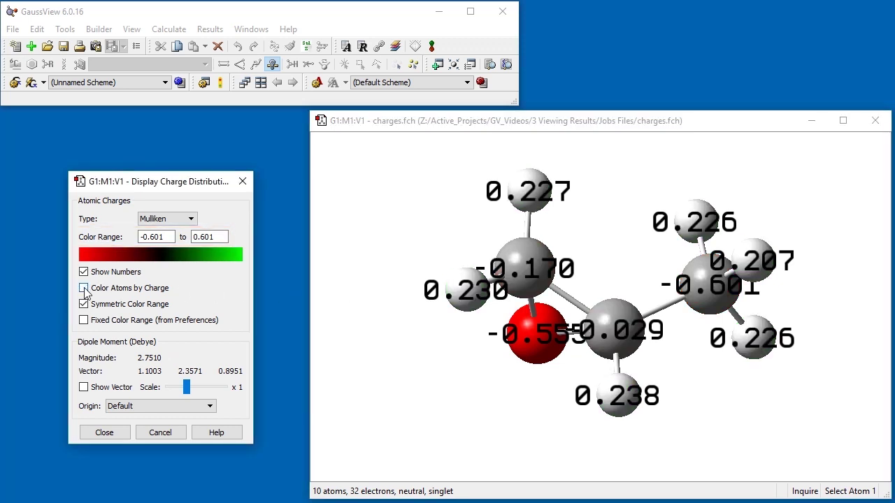
Step: Switch the charge type to NBO (−0.696 to 0.696) and hide the charge labels
click(181, 222)
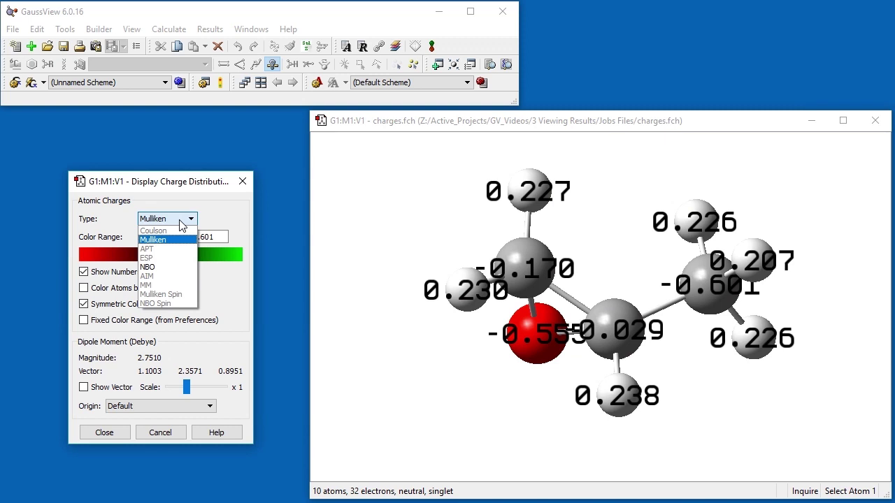
click(167, 272)
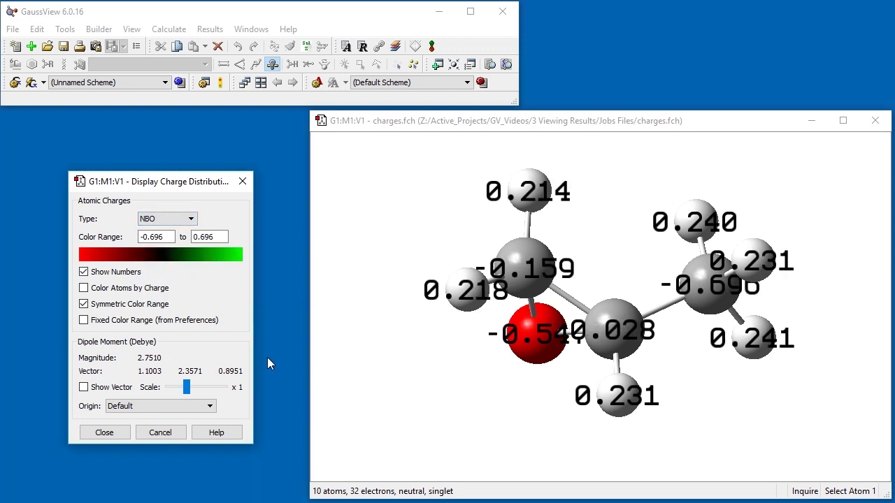
click(84, 272)
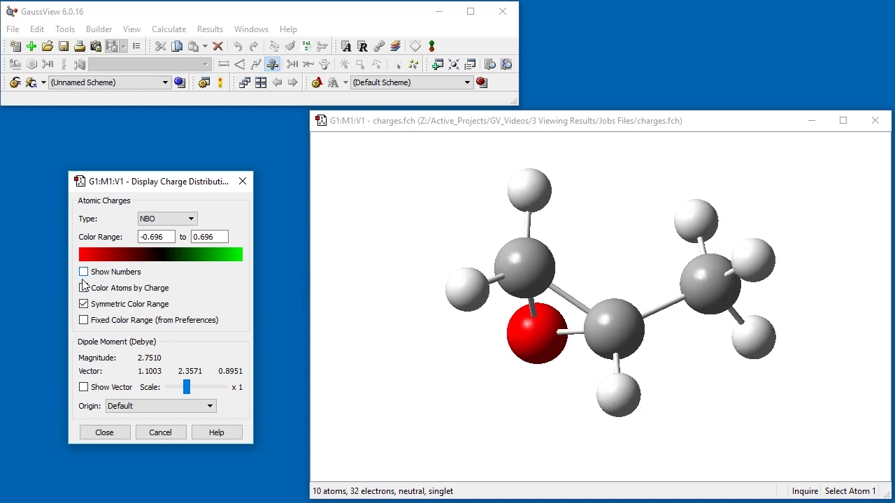
Step: Show the dipole moment vector on the molecule and set its scale to 0.91
click(84, 387)
drag(615, 341, 633, 322)
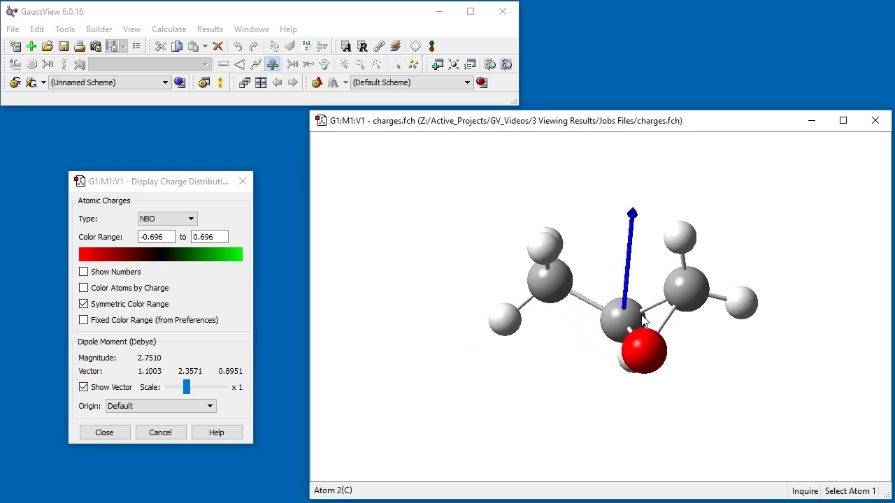
drag(188, 389, 199, 393)
drag(616, 314, 654, 307)
mouse_move(197, 390)
mouse_down()
mouse_move(174, 390)
mouse_move(183, 390)
mouse_up()
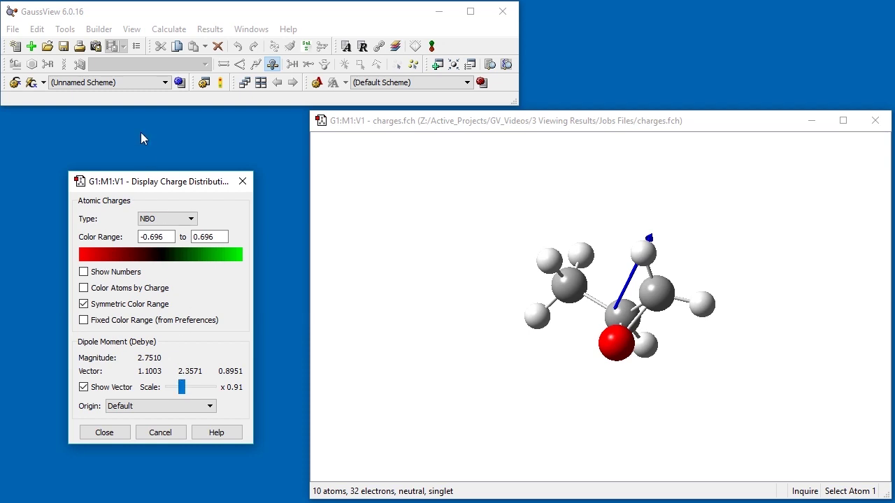
Step: Add Cartesian X/Y/Z axes to the view and rotate the molecule with them
click(131, 29)
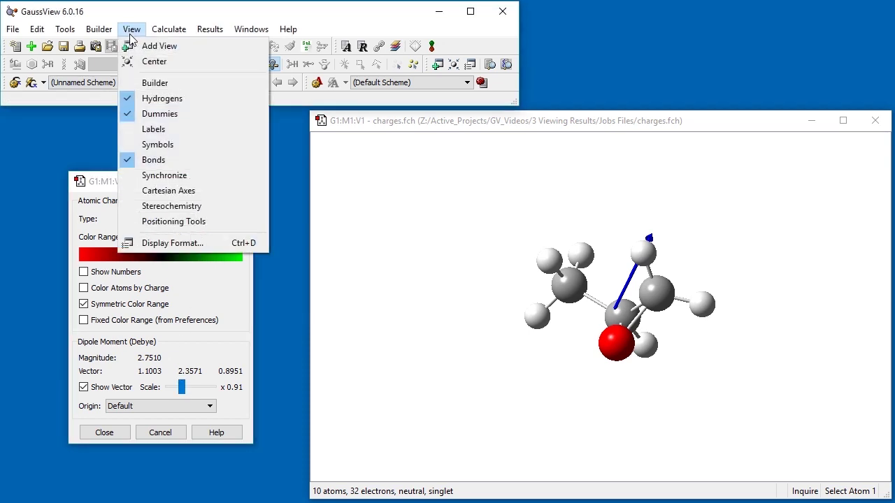
click(155, 193)
drag(644, 316, 590, 330)
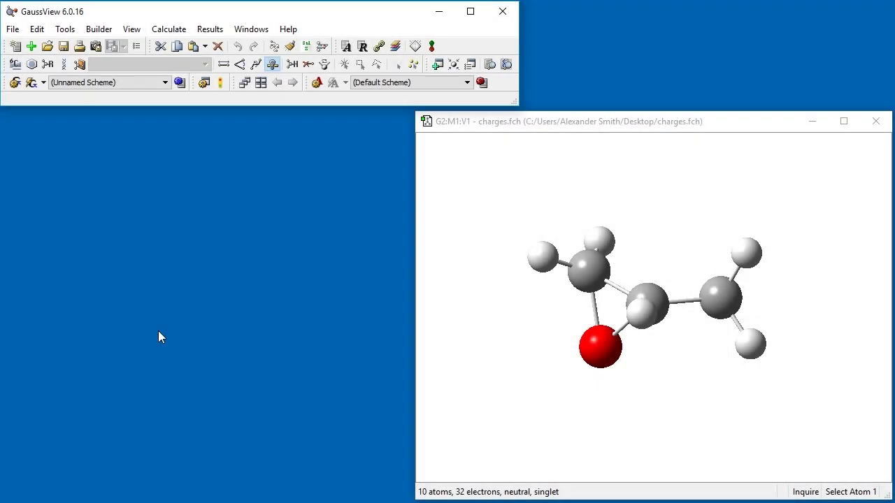
Step: Check the Atom Properties display, keeping Atomic Number as the property, and close it
click(210, 28)
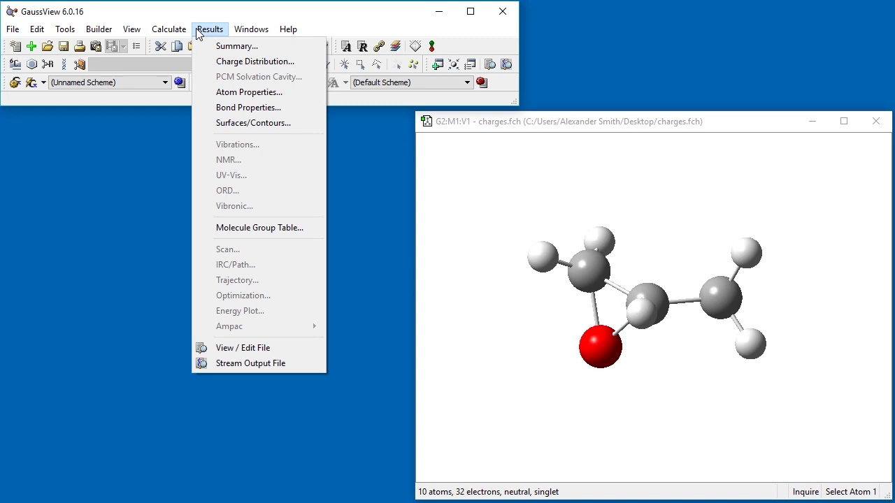
click(231, 92)
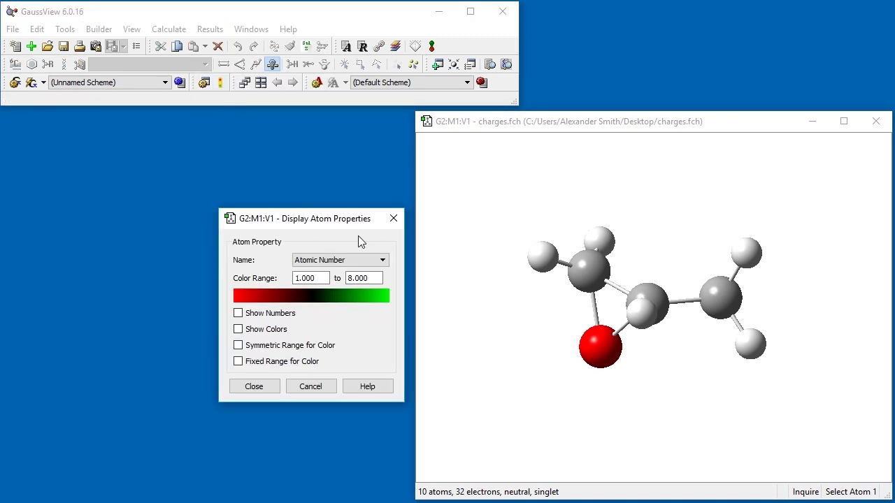
click(383, 260)
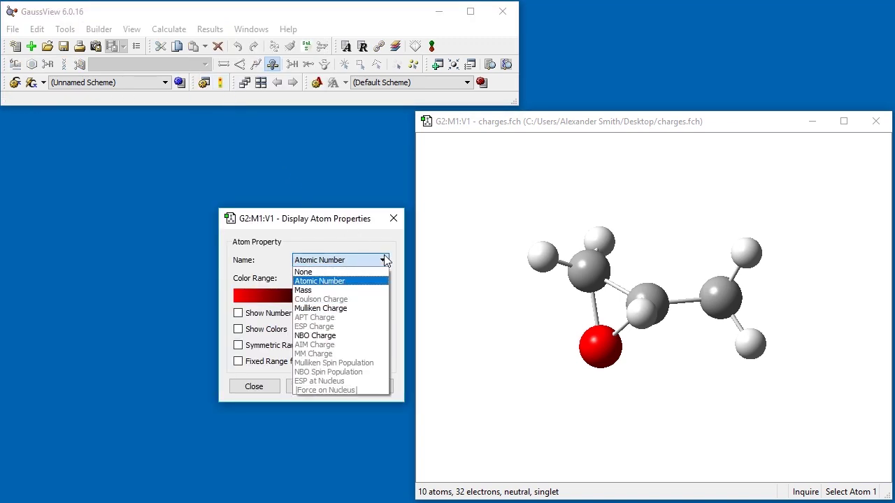
click(385, 261)
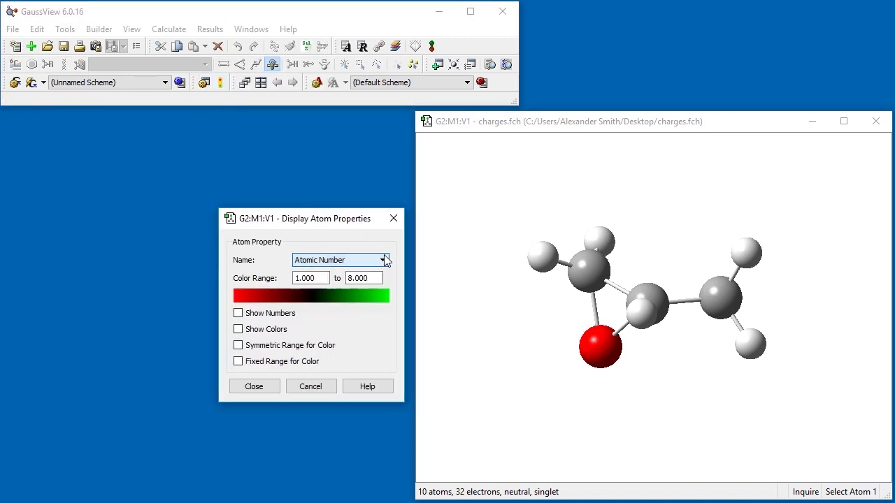
click(393, 218)
Step: Label every bond with its length and colour the bonds red to green by length
click(219, 32)
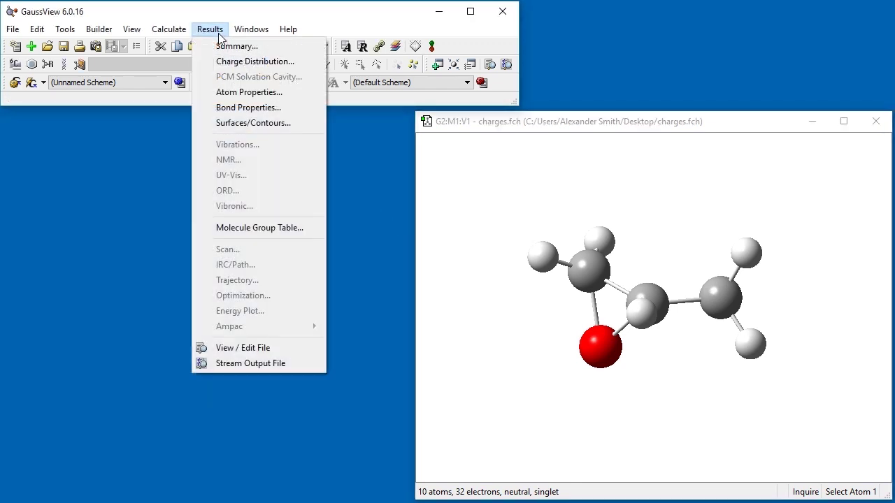
click(253, 108)
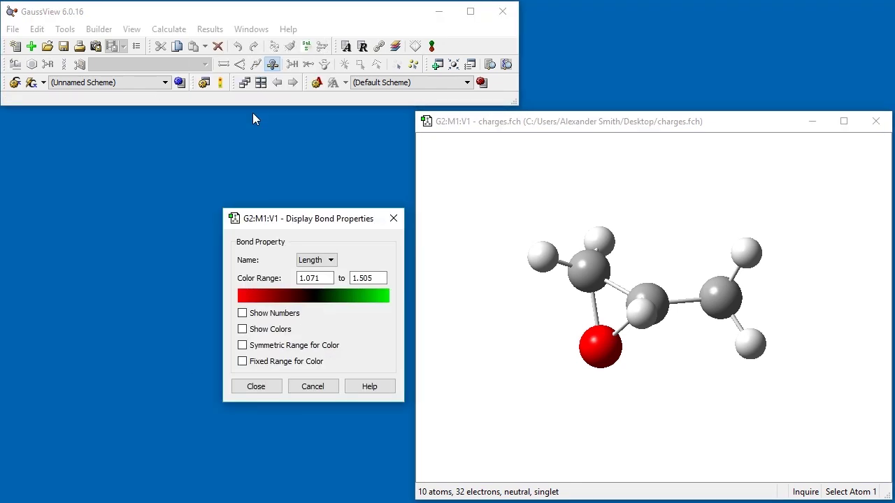
click(243, 313)
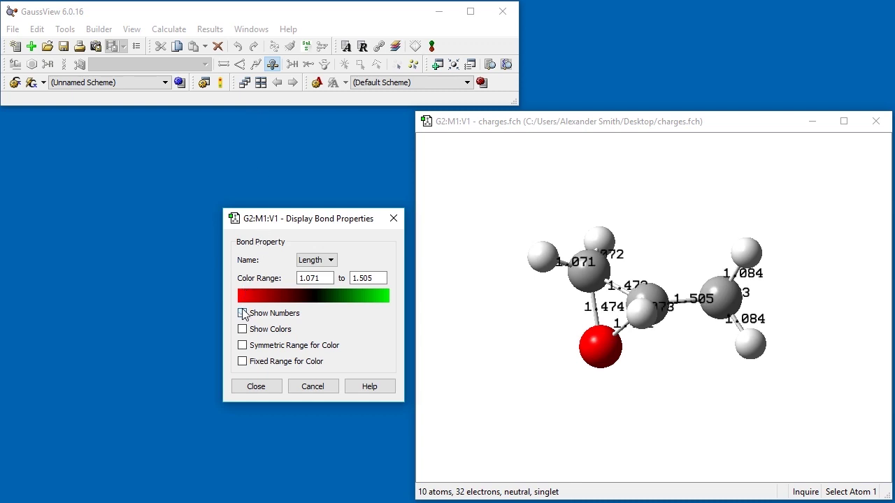
click(243, 329)
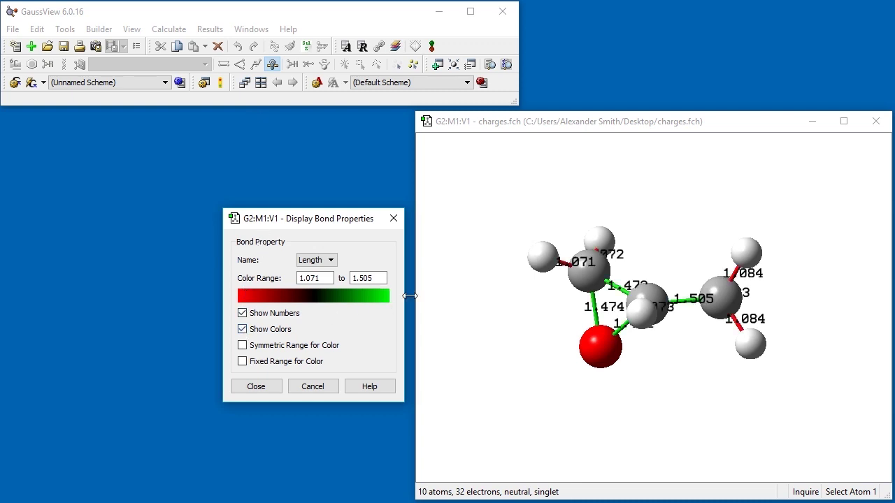
drag(521, 301, 553, 357)
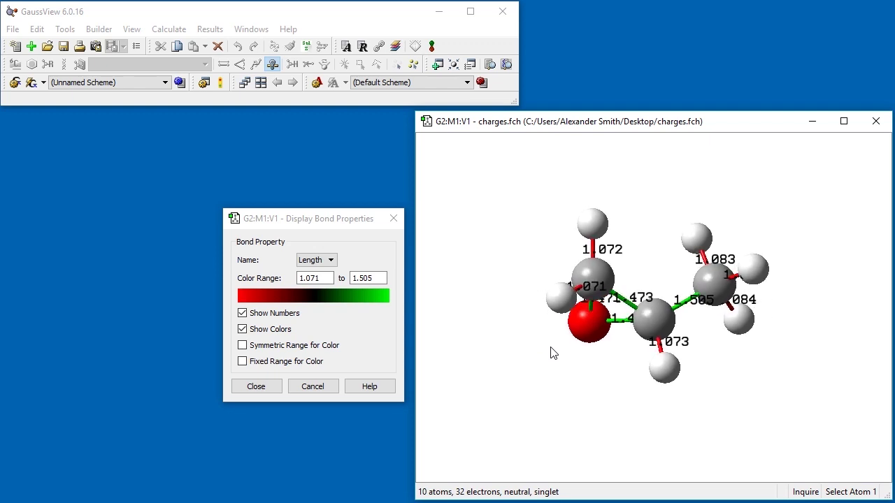
click(334, 261)
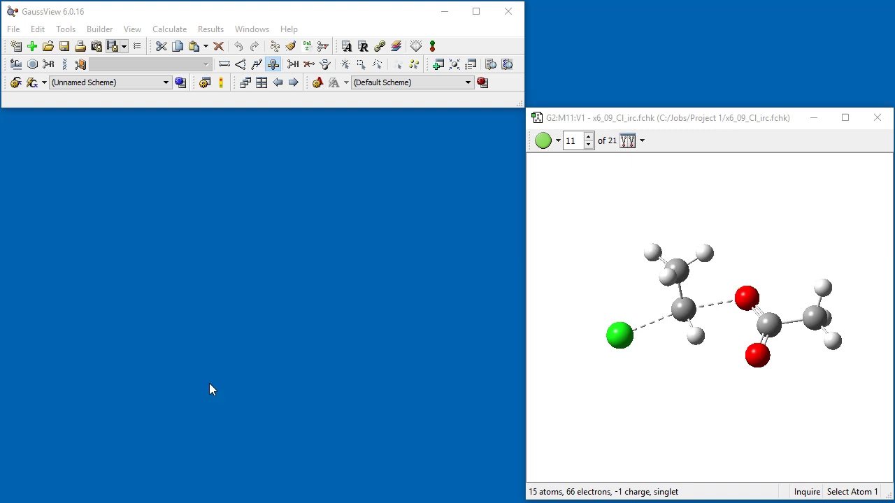
Step: Plot total energy along the IRC, visit points 14, 6, 19 and 1, then animate the path
click(211, 29)
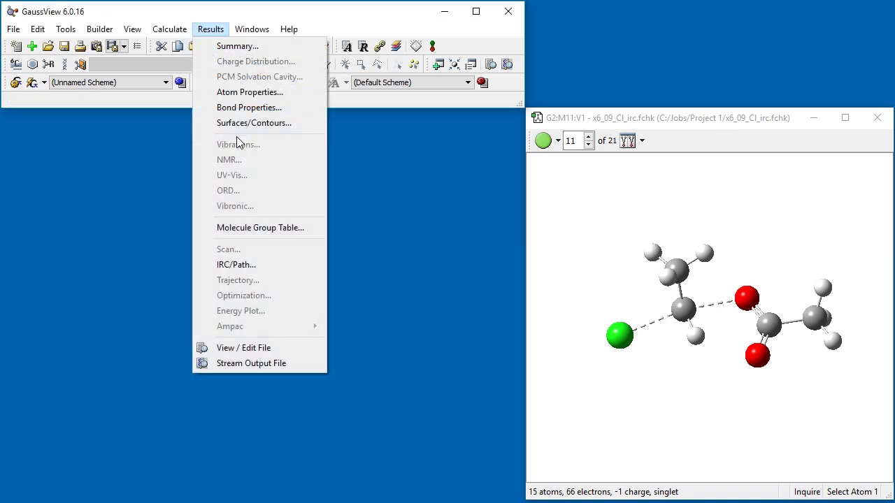
click(246, 266)
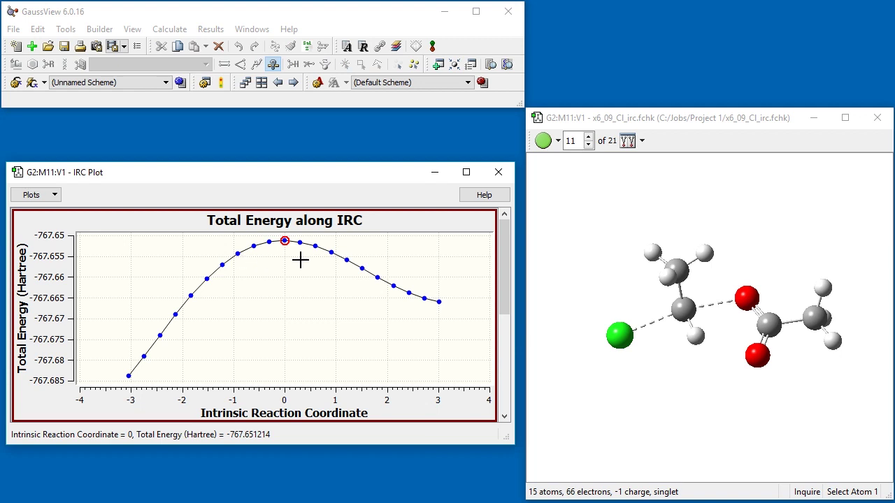
click(326, 251)
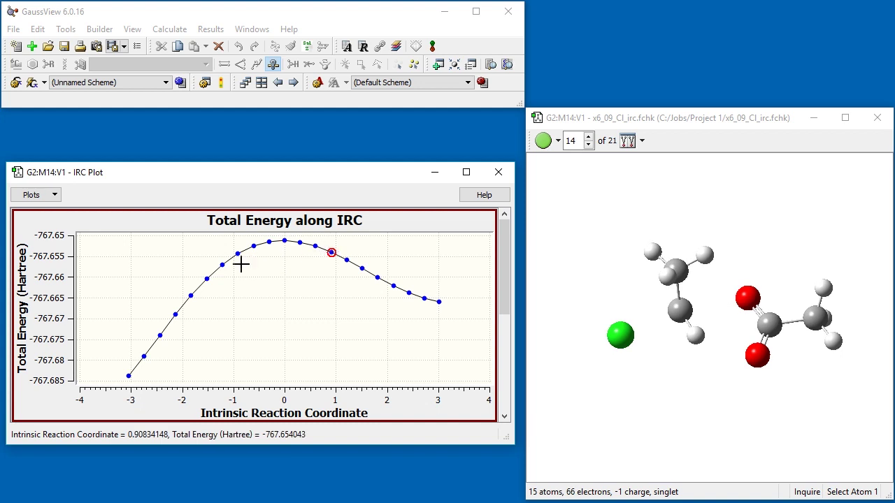
click(207, 279)
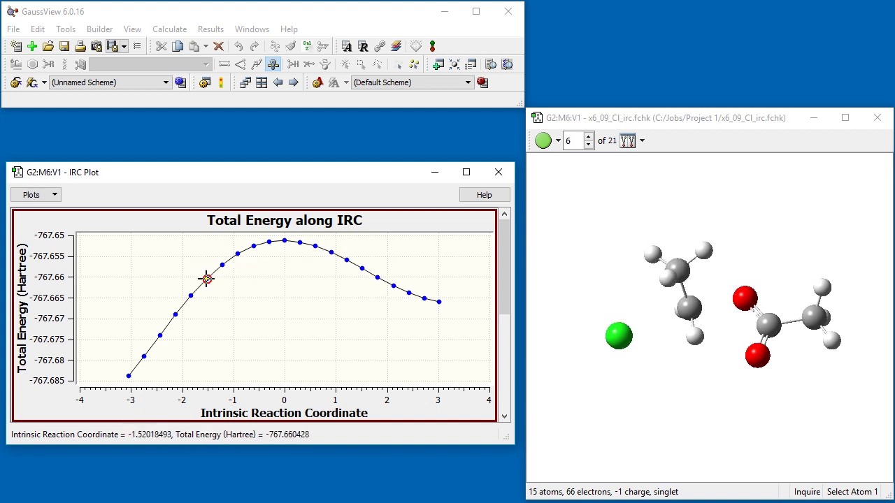
click(408, 293)
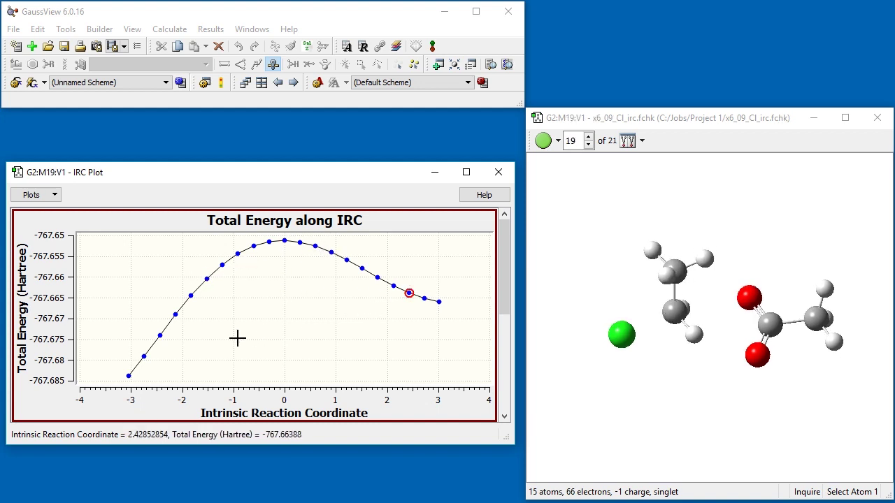
click(128, 376)
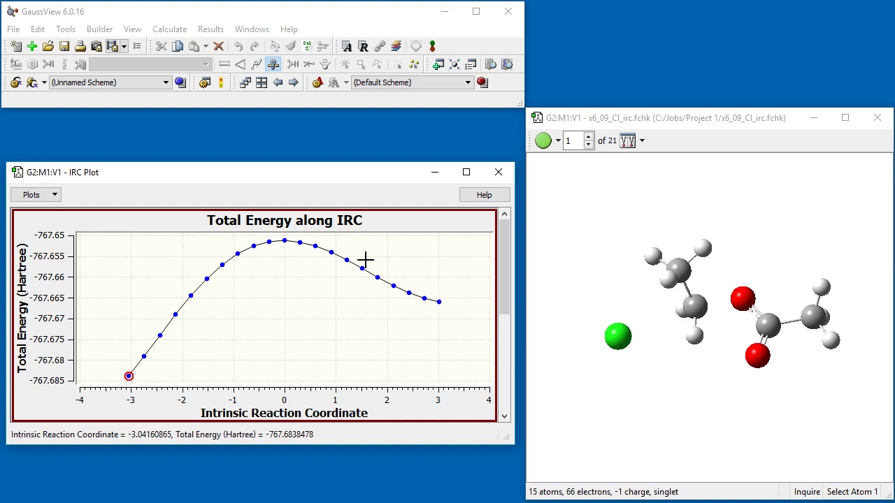
click(542, 141)
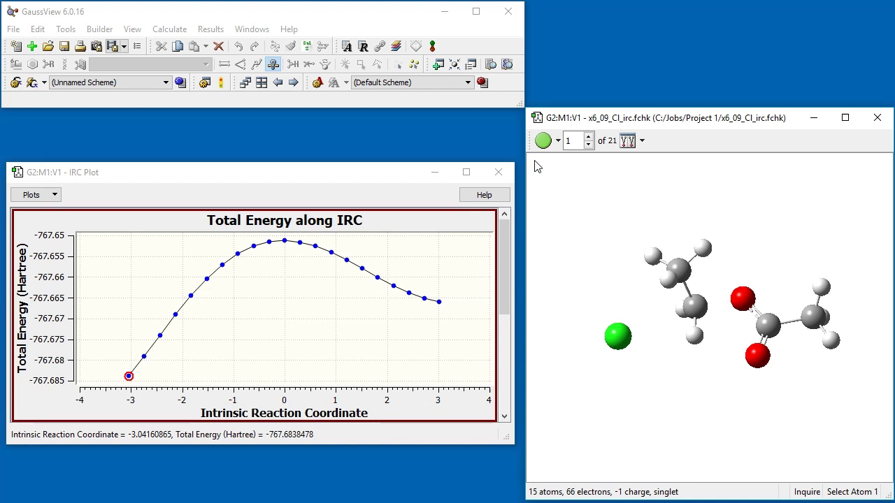
Step: In Movie/Animation preferences, set Repeats to One and Frame Delay to 75 ms
click(14, 29)
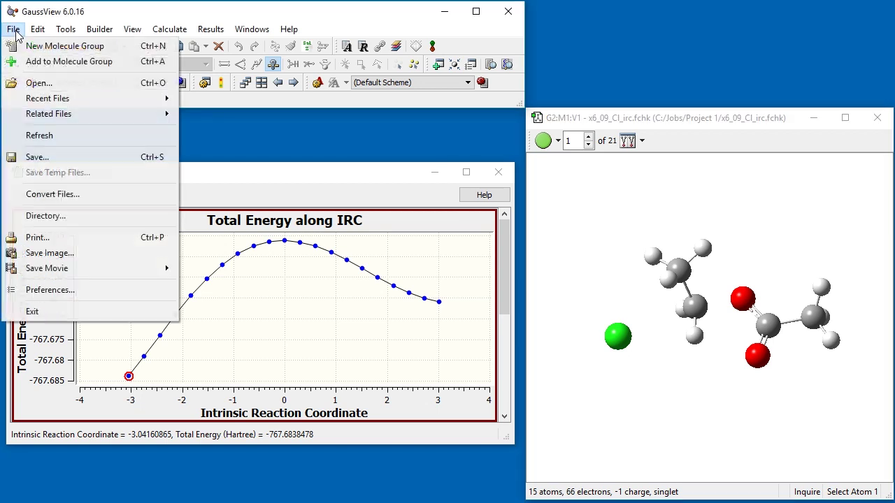
click(71, 289)
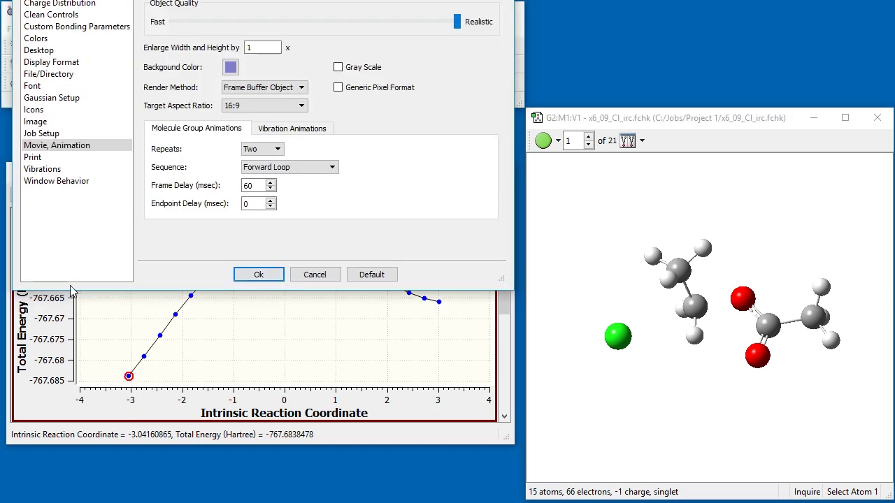
drag(233, 0, 245, 64)
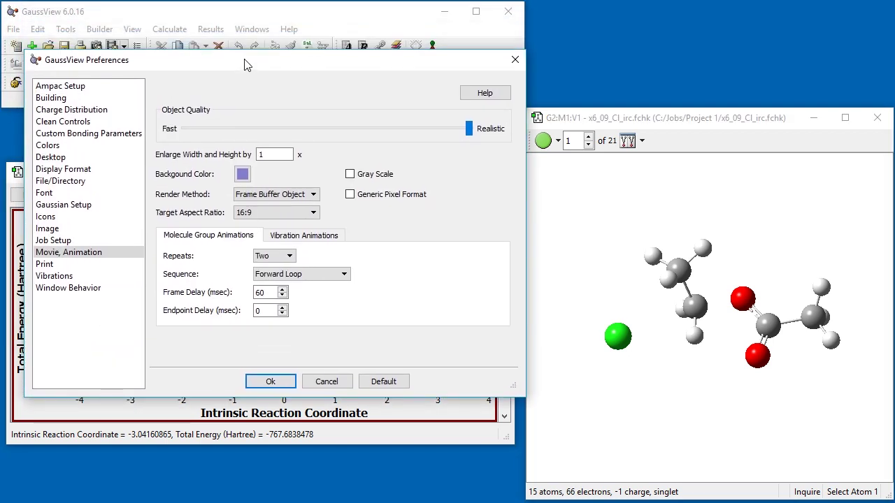
click(284, 257)
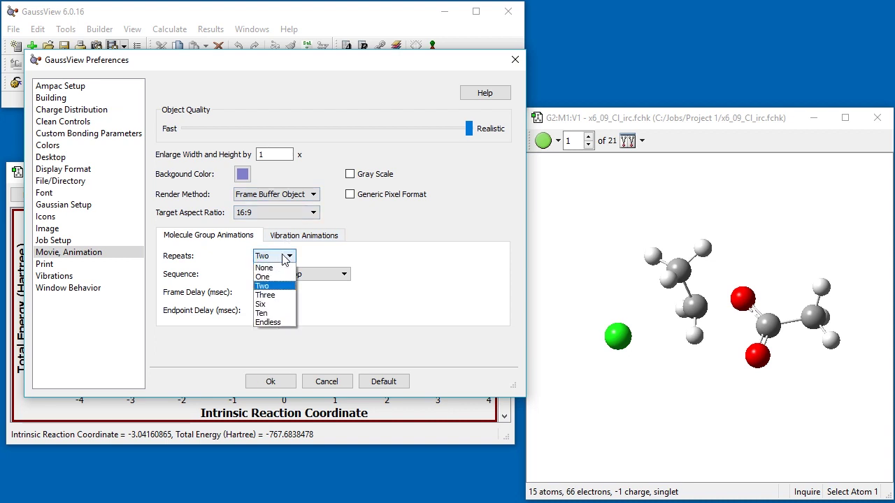
click(283, 277)
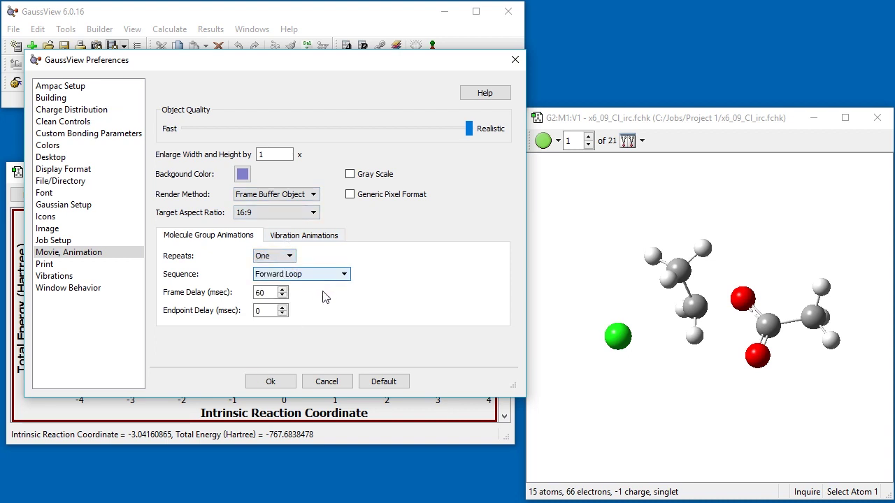
double_click(269, 294)
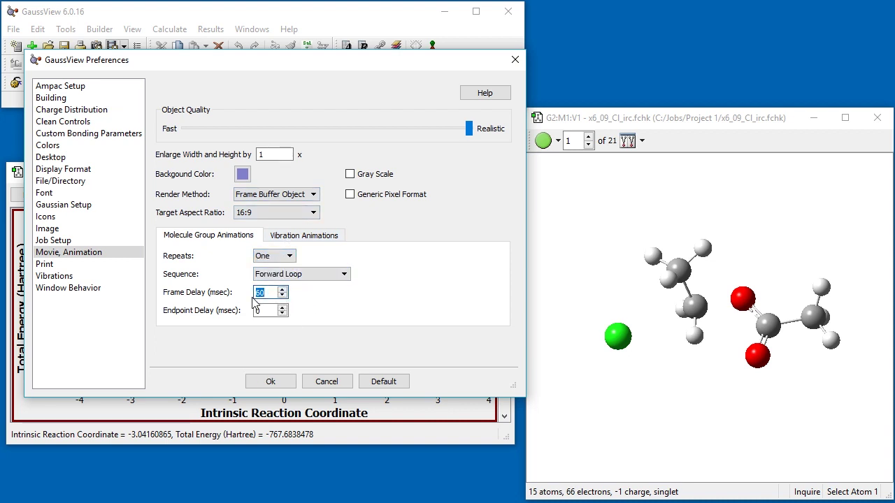
text(75)
click(277, 384)
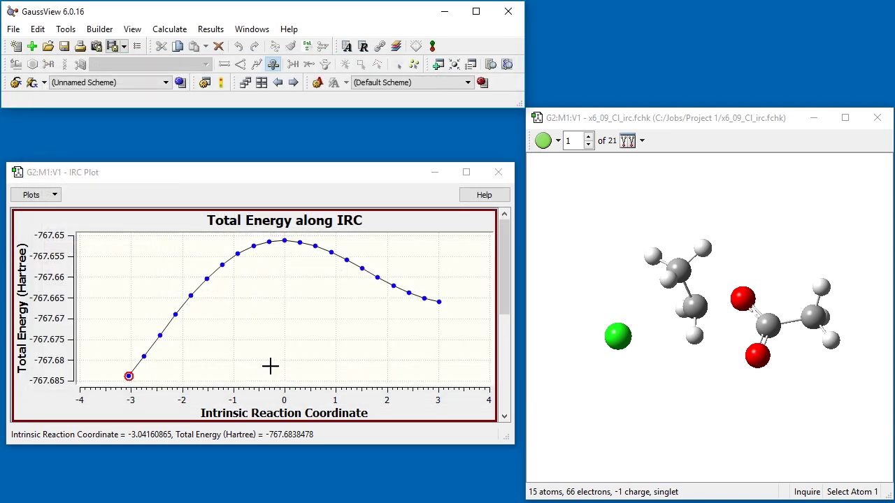
Step: Save the IRC animation as an MPEG-4 movie file named irc_reaction
click(124, 46)
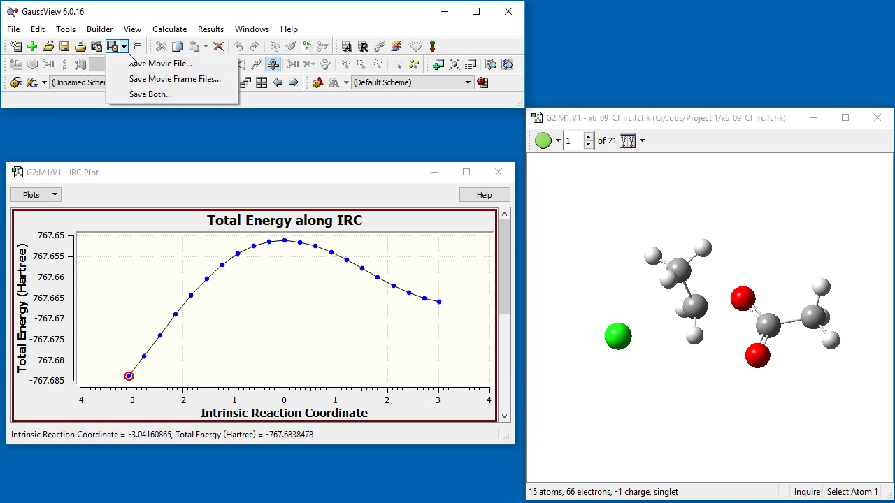
click(139, 64)
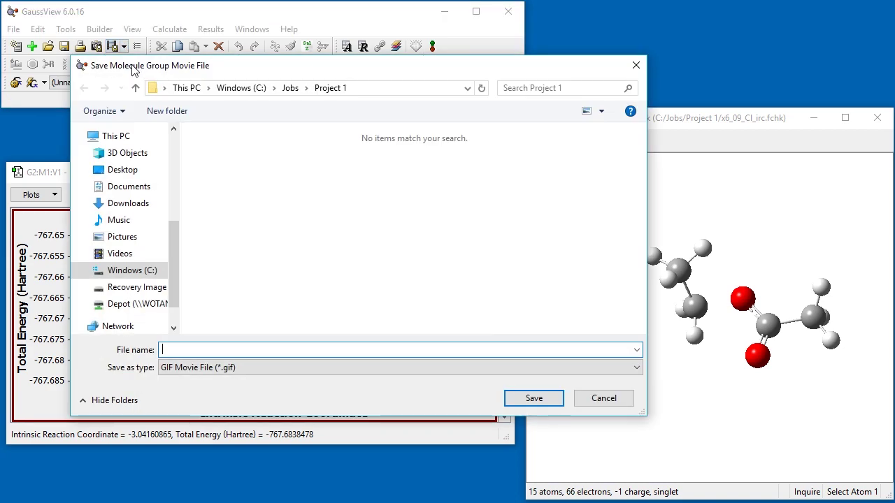
click(244, 368)
click(210, 391)
click(204, 349)
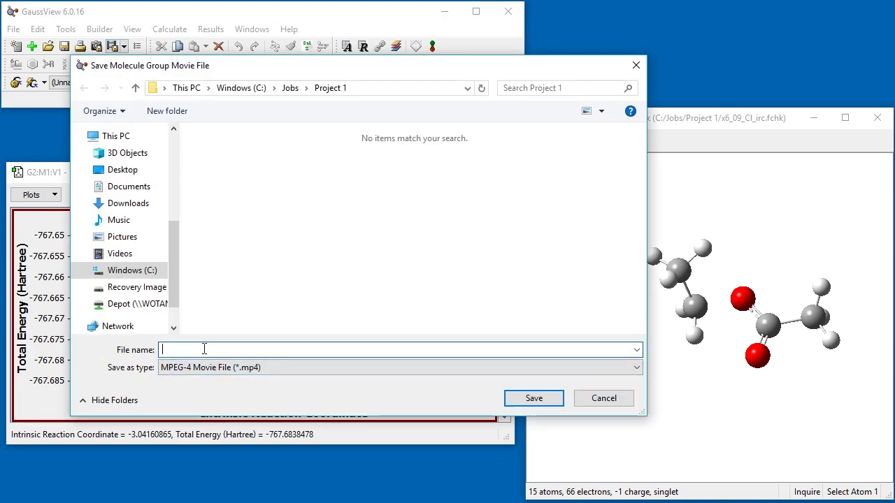
text(irc_reaction)
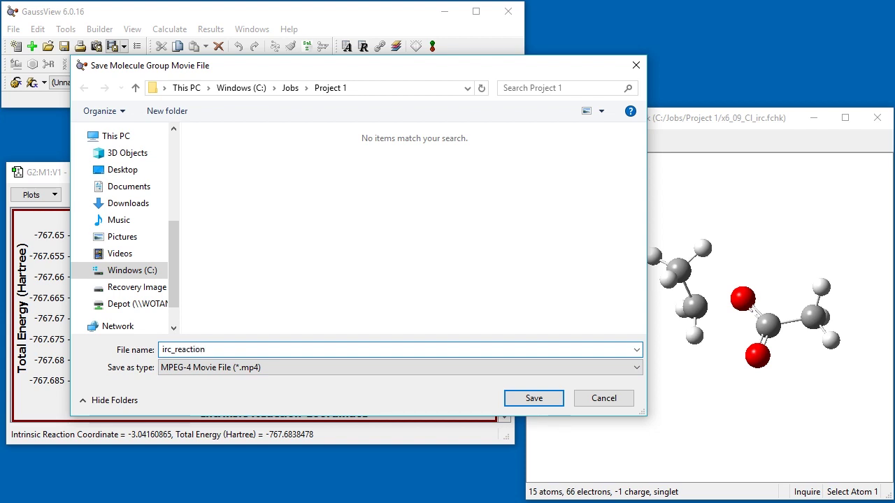
click(529, 399)
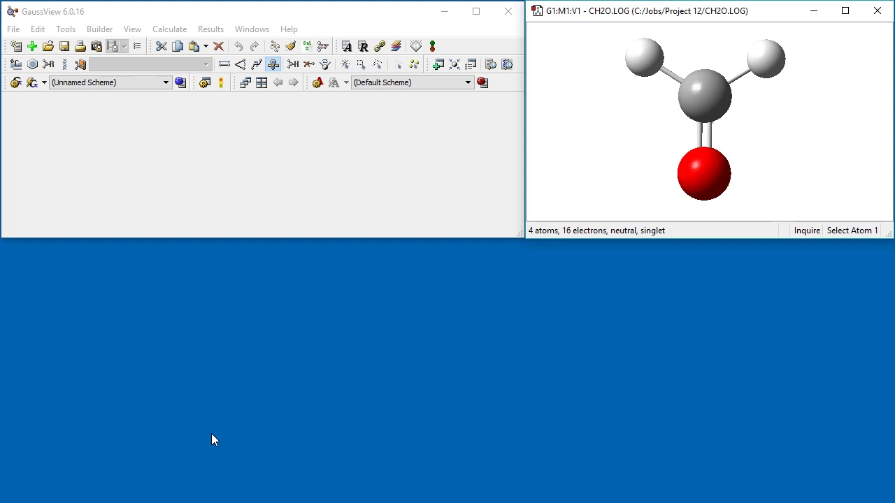
Step: Open formaldehyde's Vibrations table and display its IR spectrum
click(211, 29)
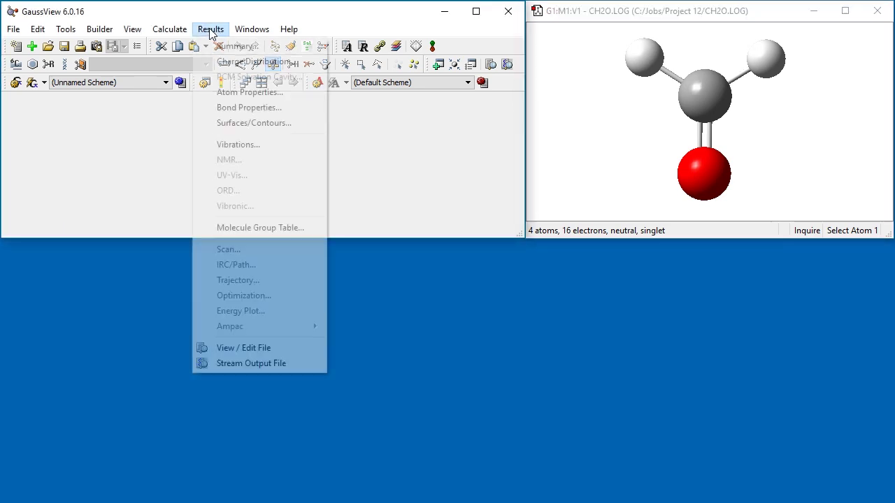
click(233, 144)
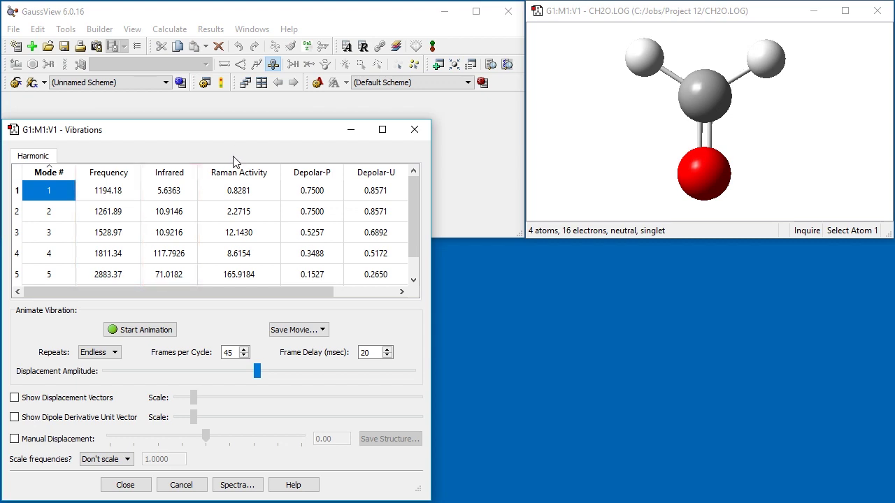
click(236, 487)
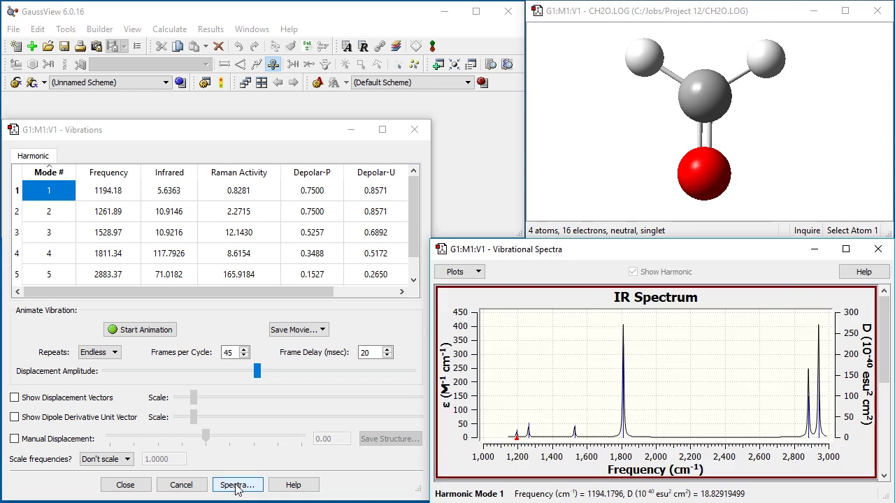
Step: Animate modes 1, 2, 3, 5, 4 (1811) and 6 (2942) in turn, then stop the animation
click(123, 329)
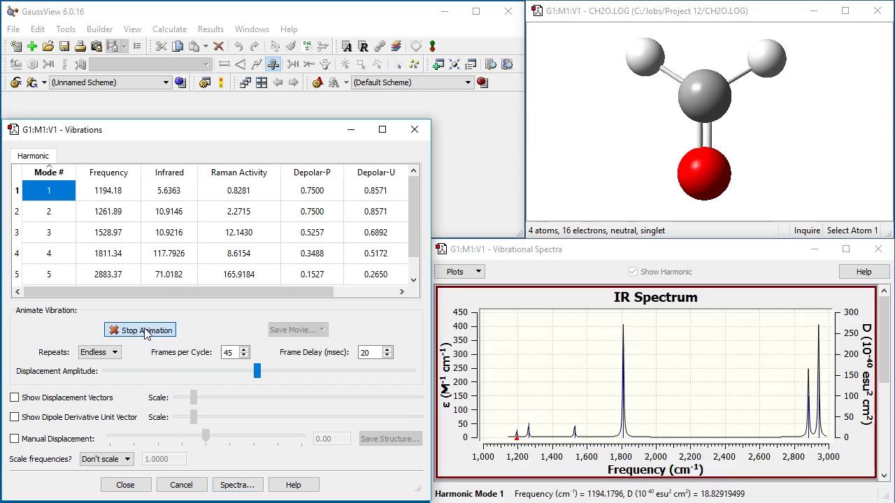
click(44, 212)
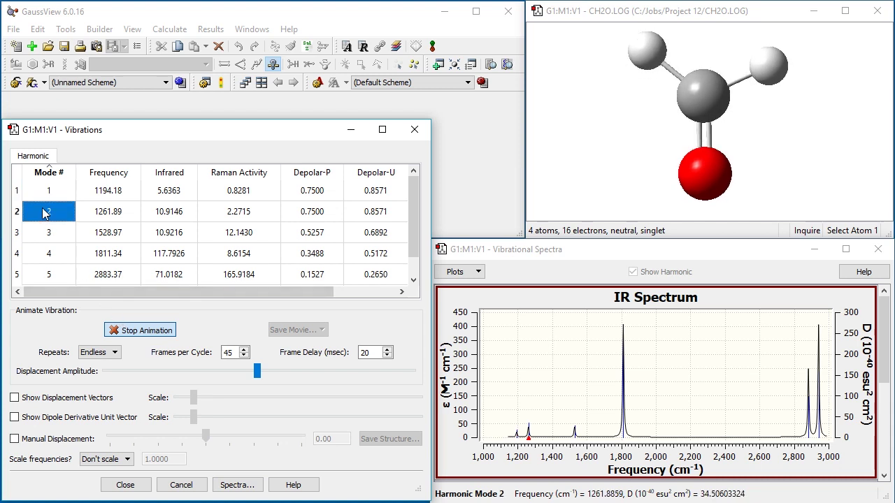
click(44, 233)
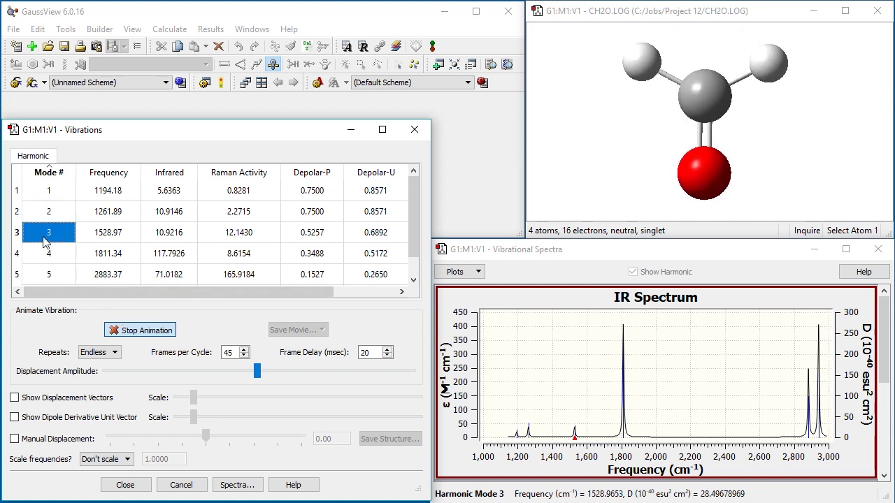
click(45, 274)
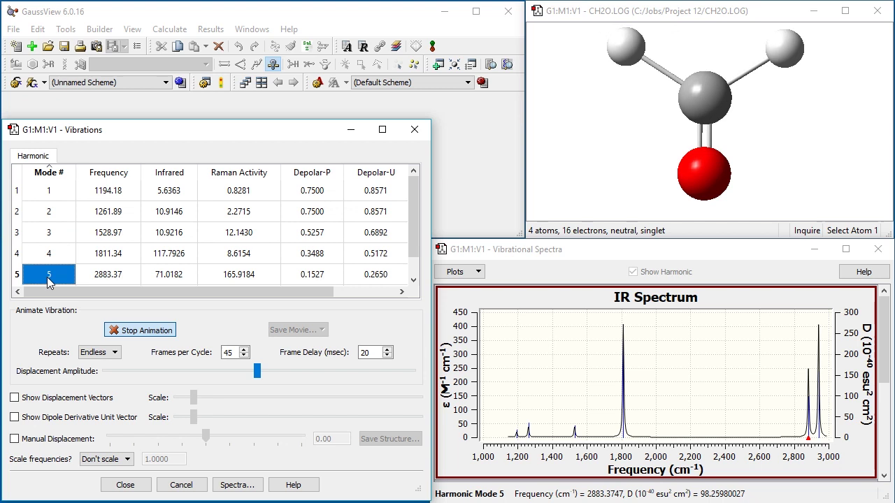
click(621, 437)
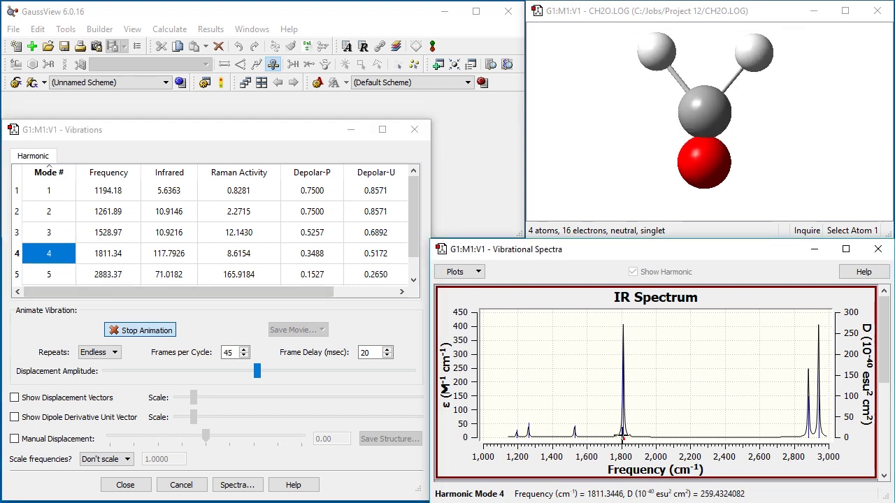
click(818, 438)
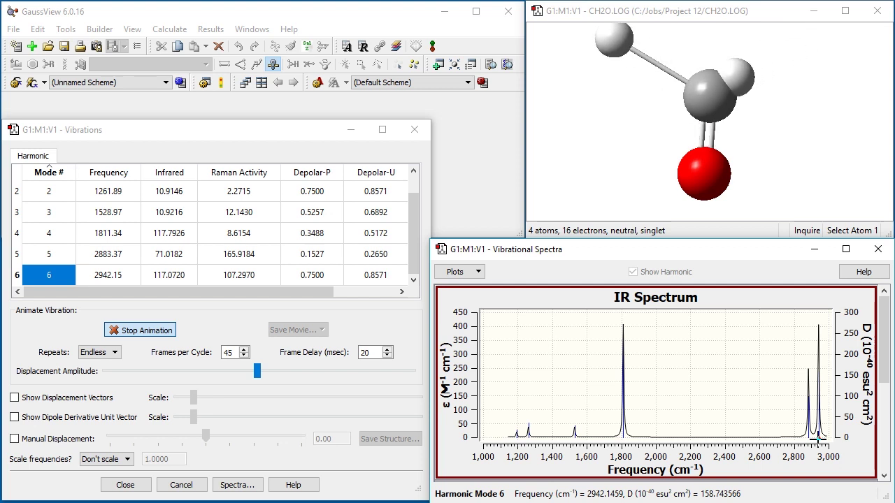
click(153, 331)
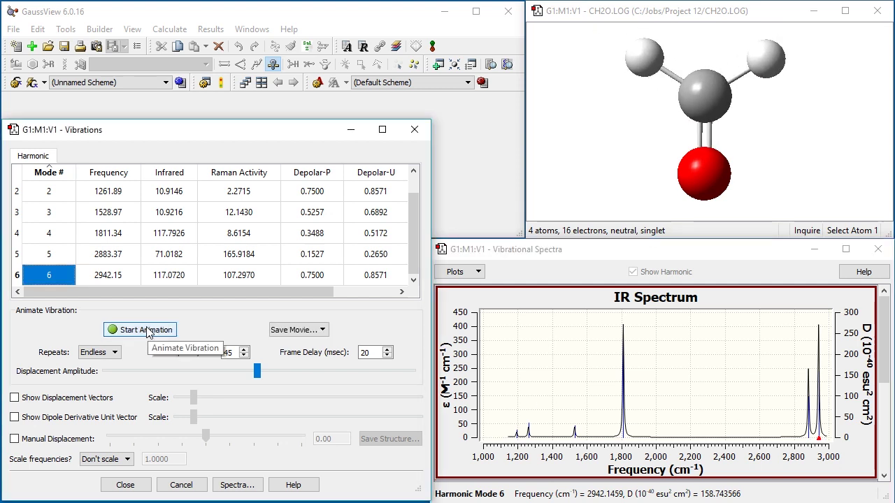
Step: Show displacement vectors and view them for modes 5, 4, 2 and 1
click(14, 398)
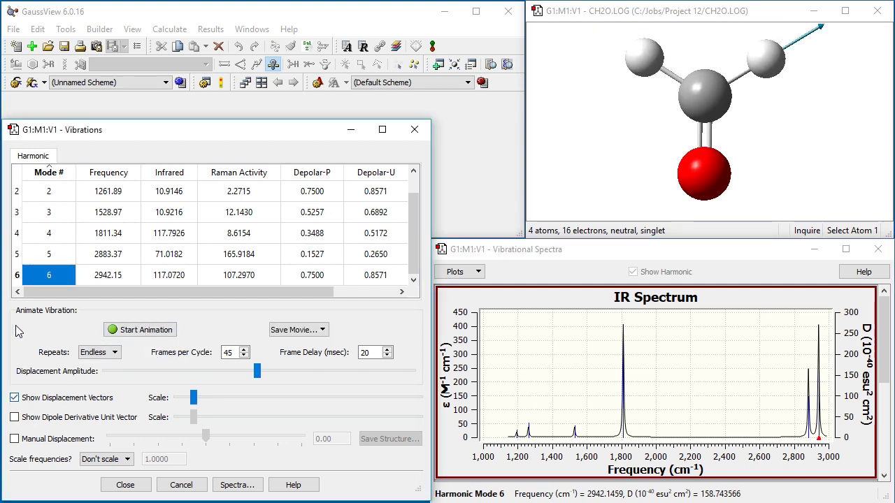
click(40, 254)
click(43, 232)
click(49, 194)
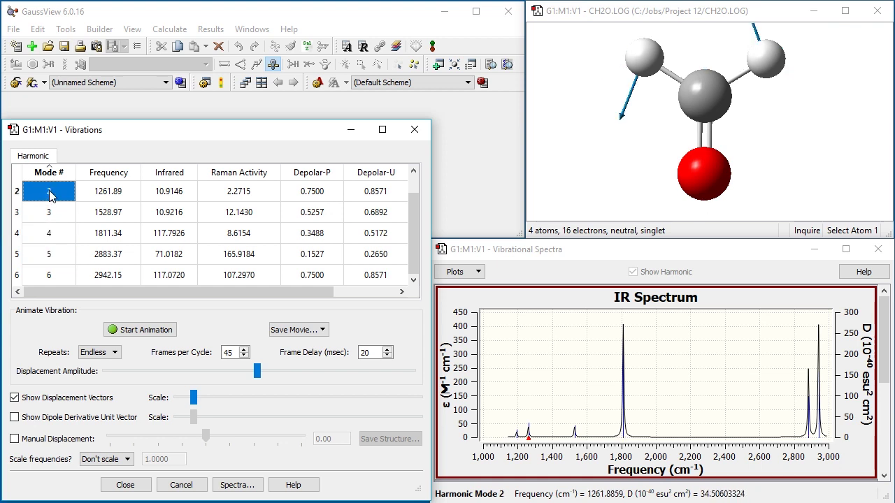
scroll(49, 195, up, 1)
click(50, 195)
click(760, 143)
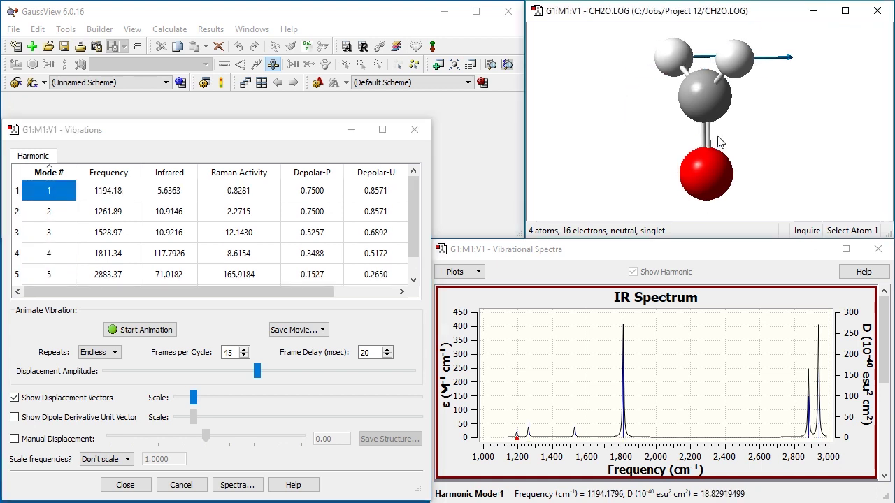
Step: Swap to the dipole derivative vector, select mode 5, then hide that arrow too
click(14, 398)
click(14, 417)
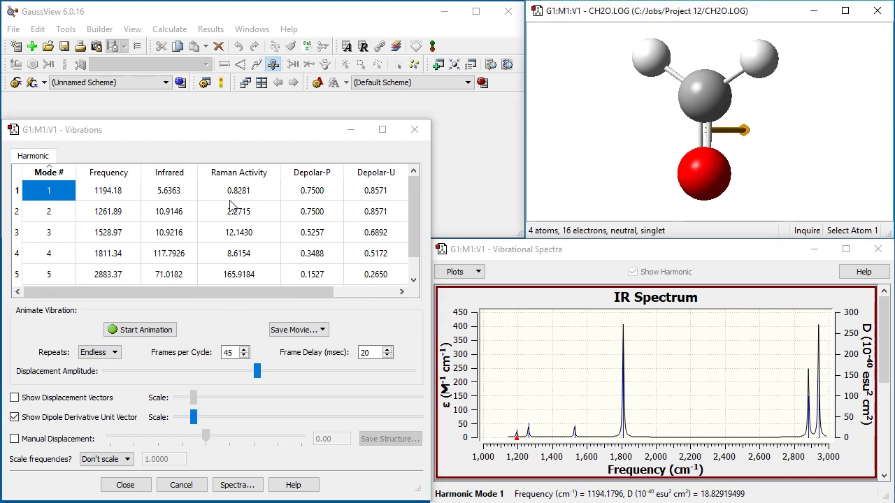
click(53, 214)
click(52, 280)
click(546, 193)
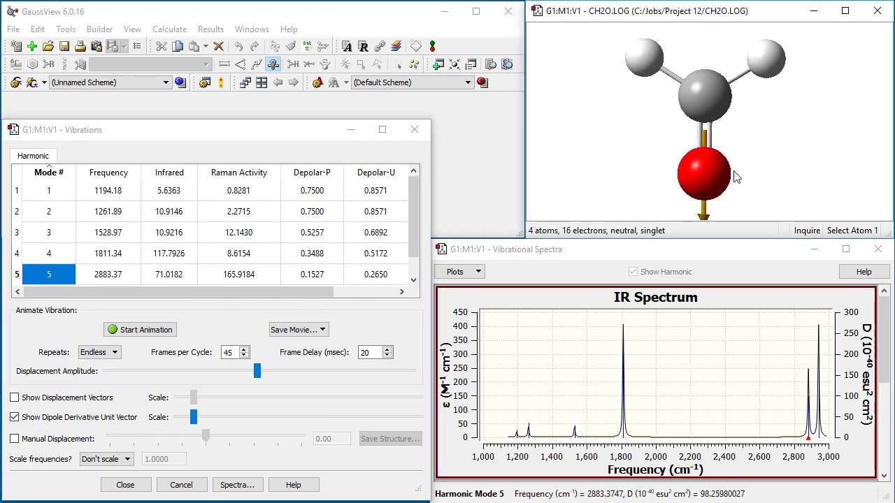
click(14, 418)
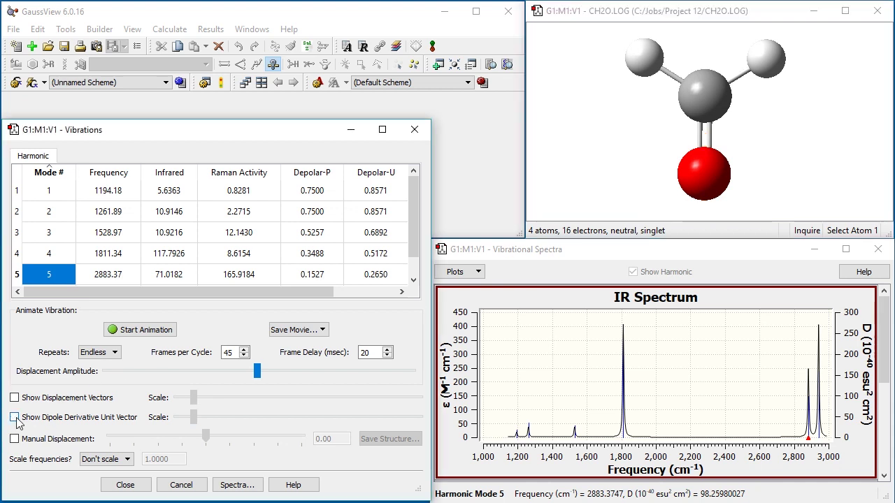
Step: Open the Save Movie options and dismiss them without saving
click(326, 334)
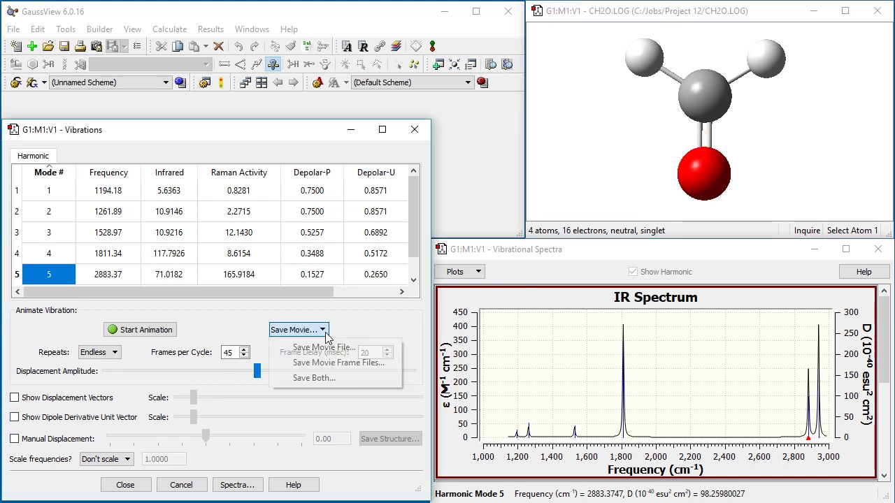
click(390, 347)
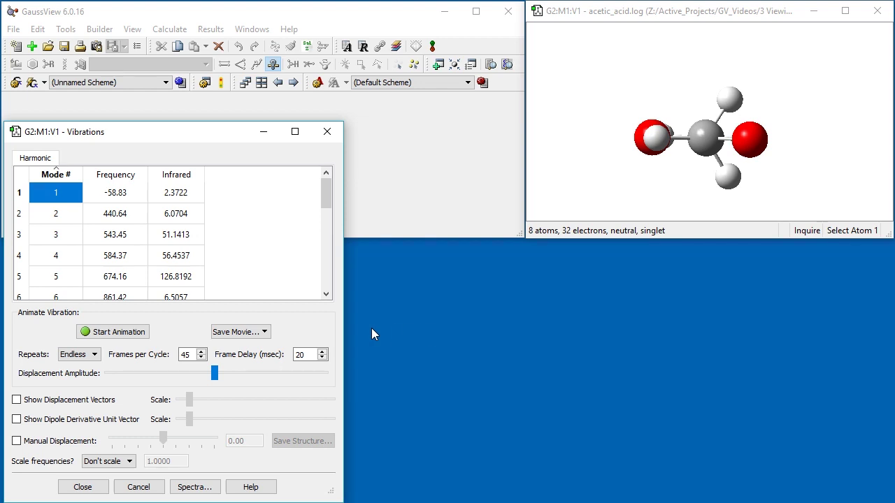
click(143, 331)
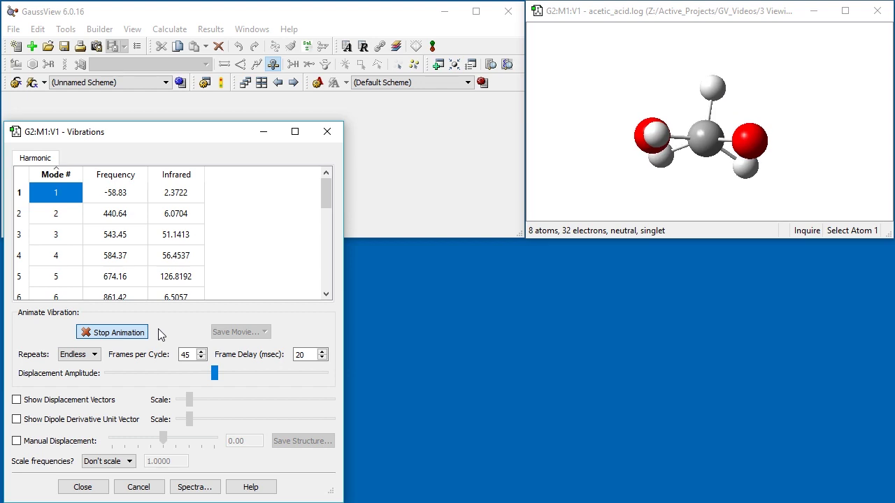
click(125, 334)
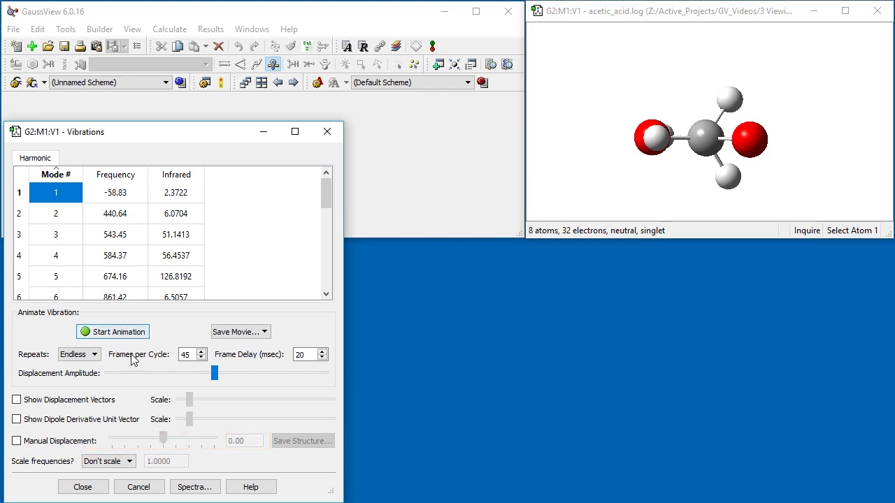
Step: Enable manual displacement, set it to 0.37, and save the displaced geometry as a structure
click(17, 442)
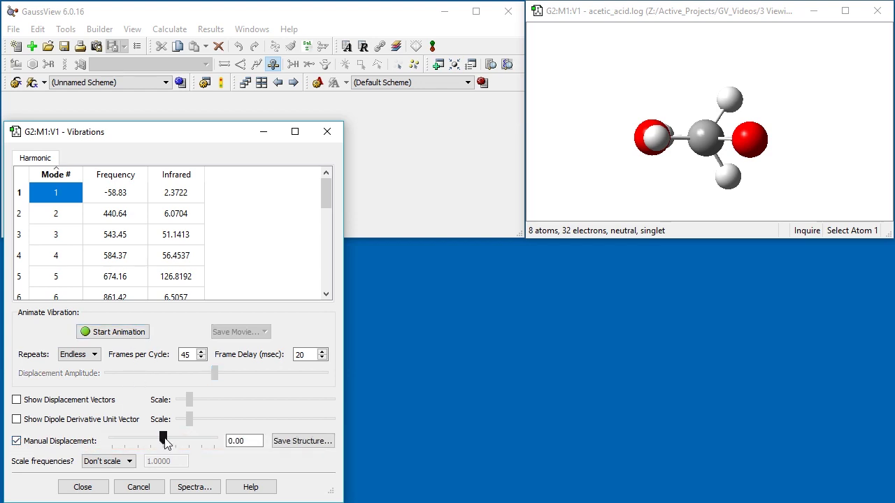
drag(163, 438, 183, 439)
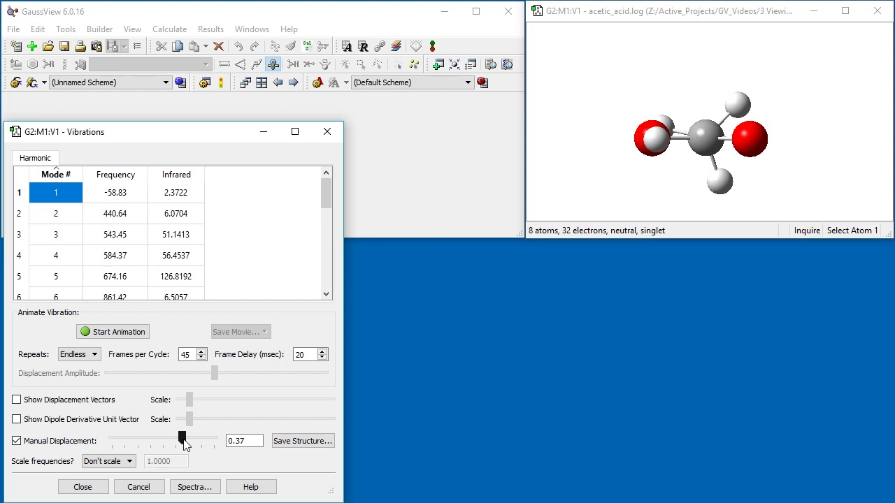
click(280, 442)
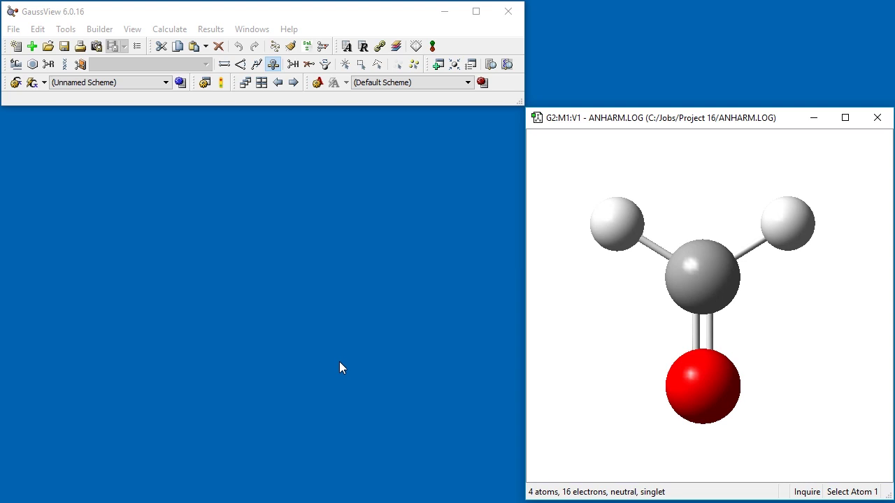
Step: Open the formaldehyde anharmonic Vibrations dialog and reposition it
click(210, 30)
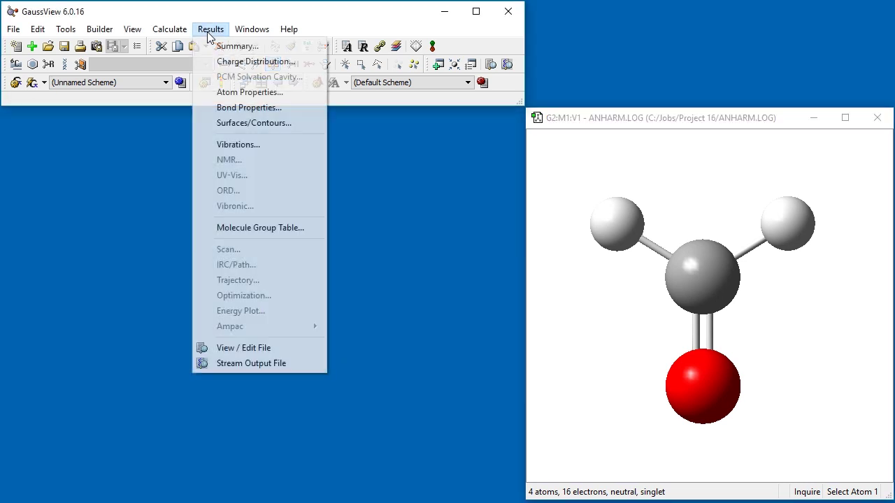
click(231, 144)
drag(234, 175, 176, 137)
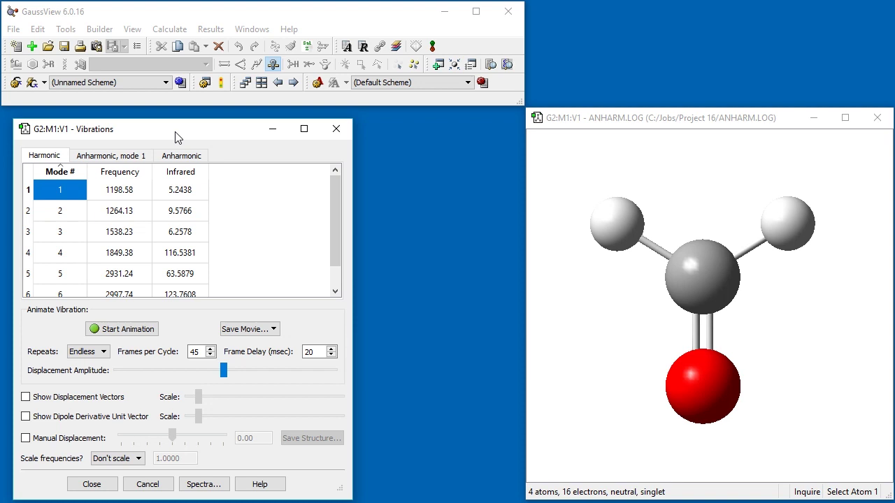
Step: Browse the Anharmonic table's combination bands (rows 13, 22), then open the IR spectrum
click(182, 155)
scroll(210, 227, down, 3)
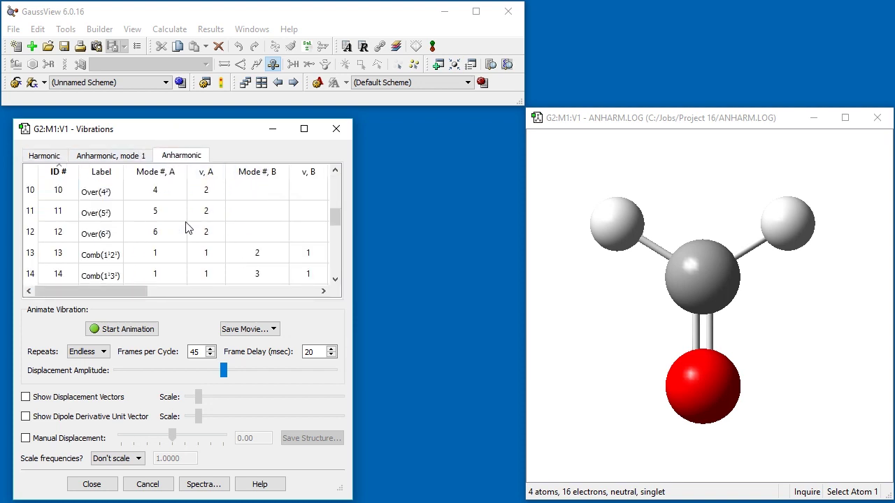
click(106, 255)
scroll(108, 255, down, 3)
click(106, 256)
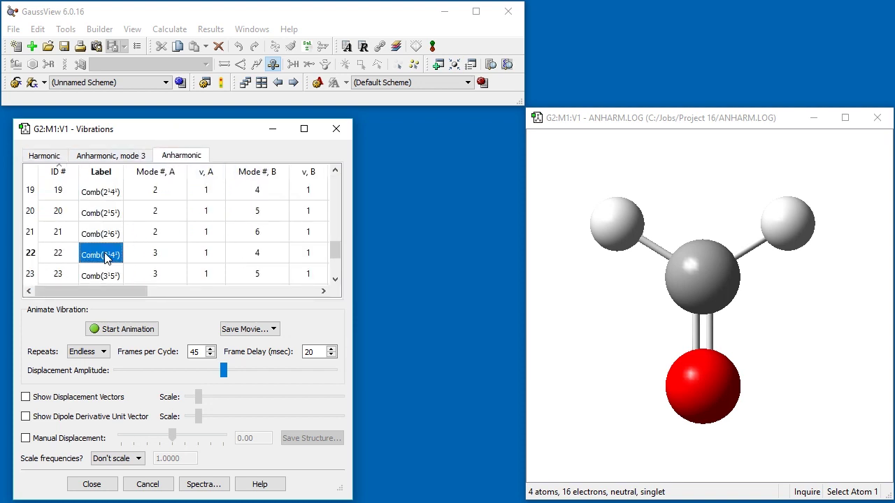
scroll(106, 257, down, 2)
scroll(106, 258, up, 6)
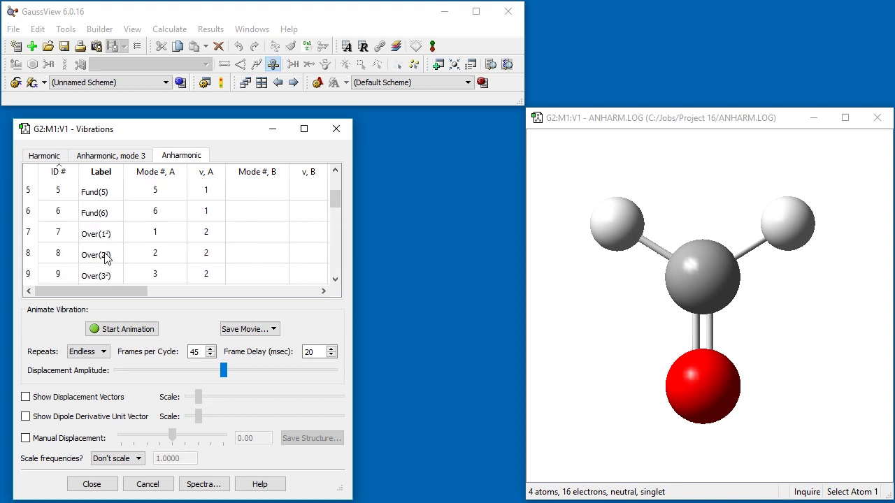
scroll(107, 257, up, 2)
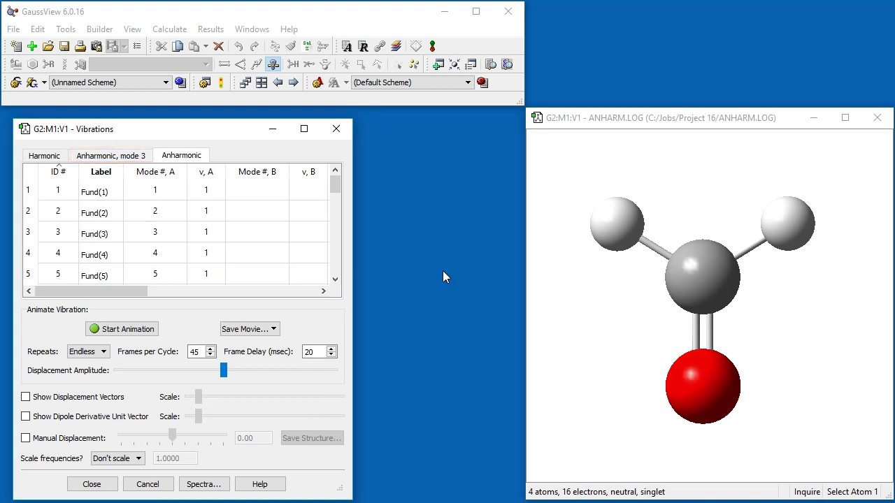
click(204, 484)
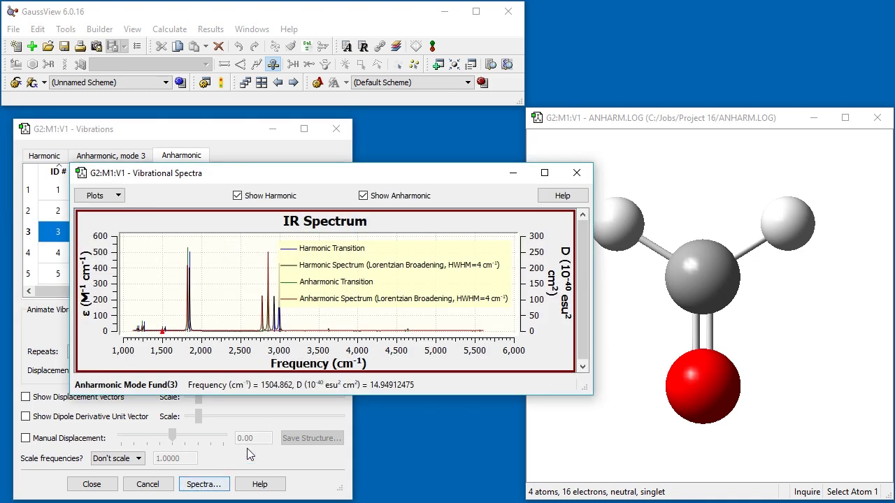
Step: Enlarge the spectrum window, toggle both curves, and zoom to 1,100–3,250 cm⁻¹, intensity 0–100
drag(391, 181, 323, 125)
drag(376, 340, 381, 501)
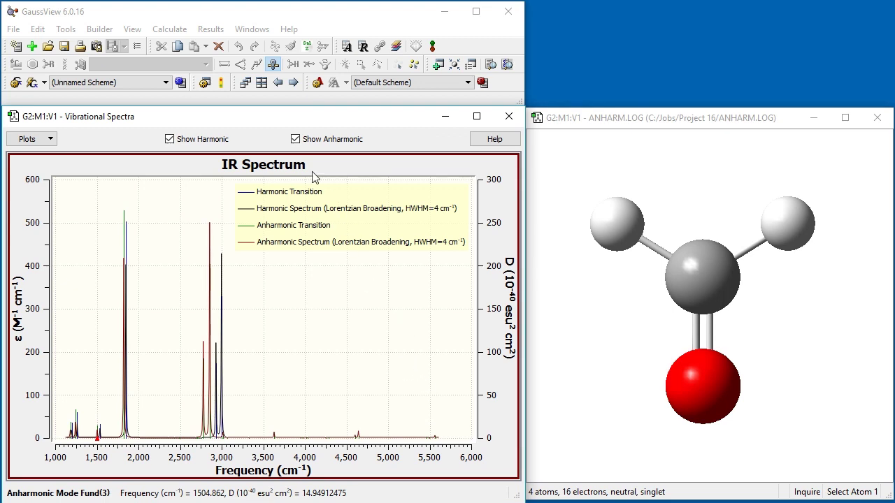
click(295, 140)
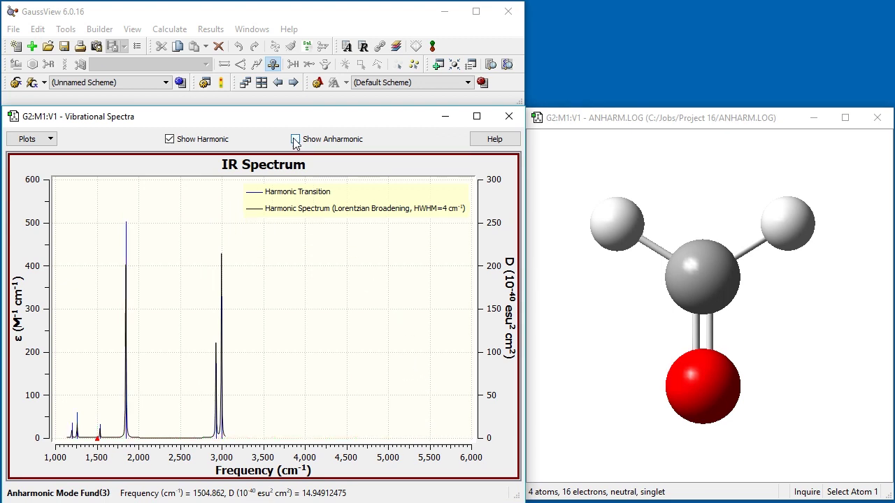
click(295, 139)
click(170, 139)
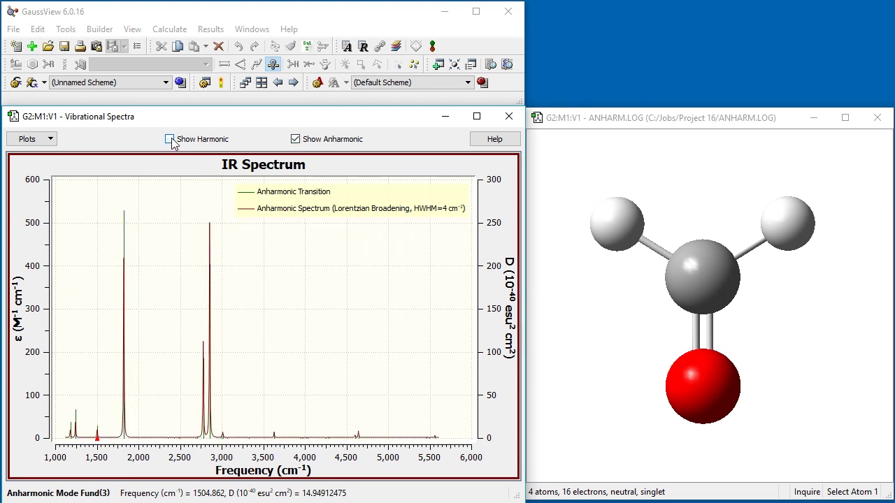
click(170, 139)
drag(70, 398, 240, 443)
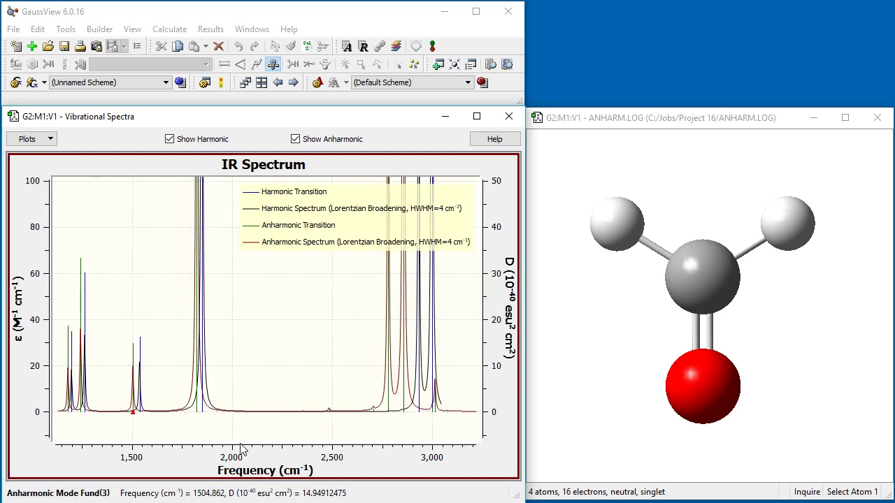